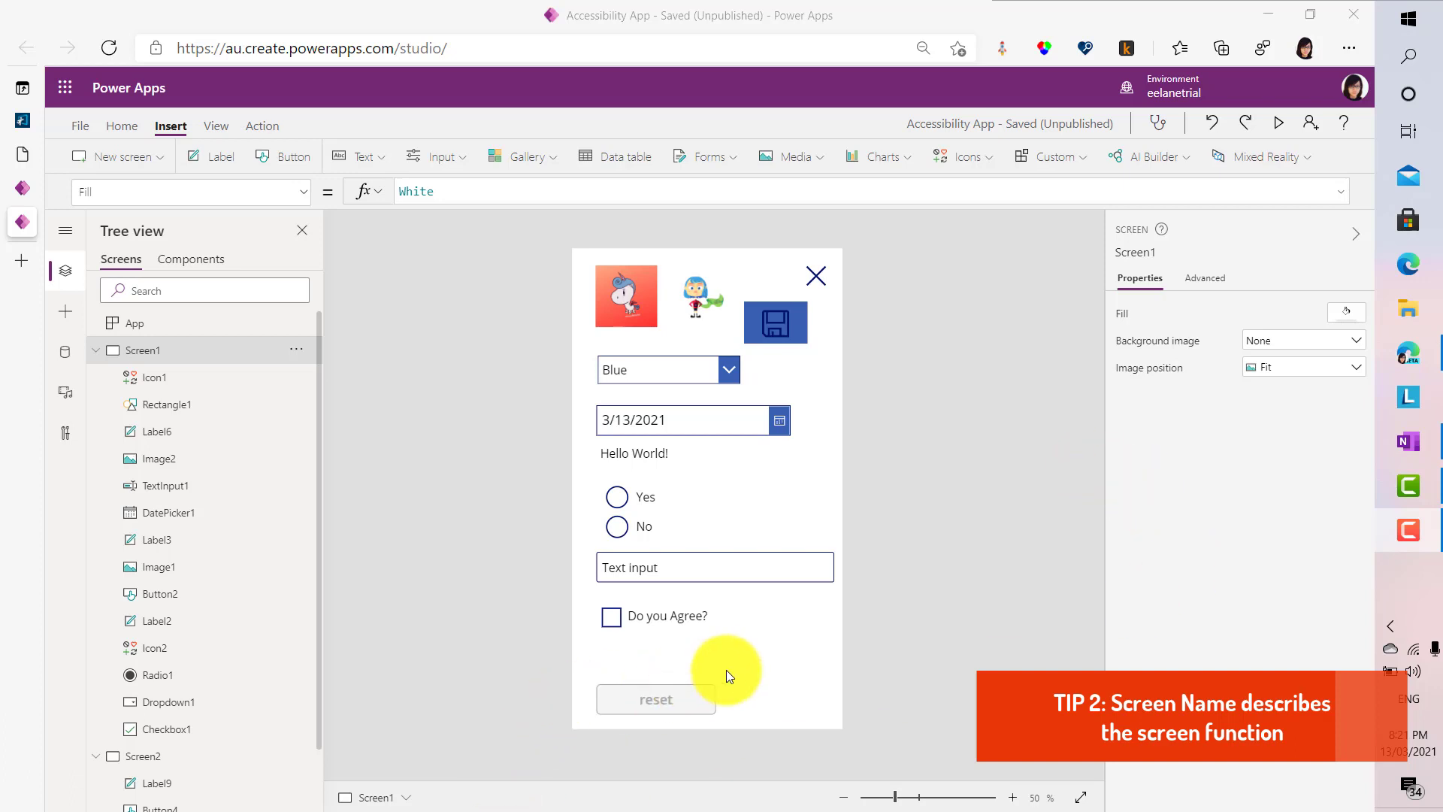
Rename Screen1 as "Screen with Accessible Elements"
left_click(297, 349)
left_click(331, 461)
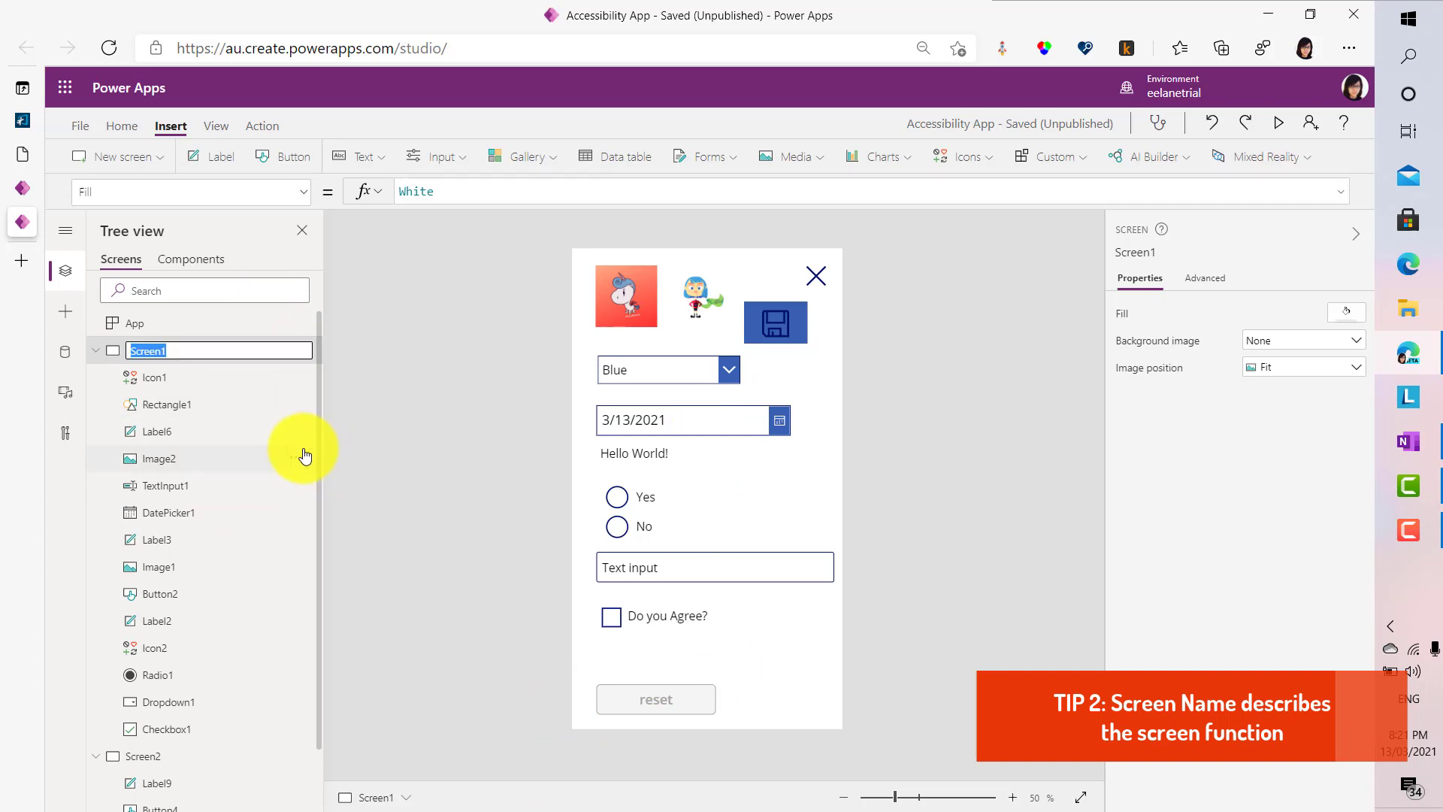
key("BackSpace")
type("Screen with Accessible Elements")
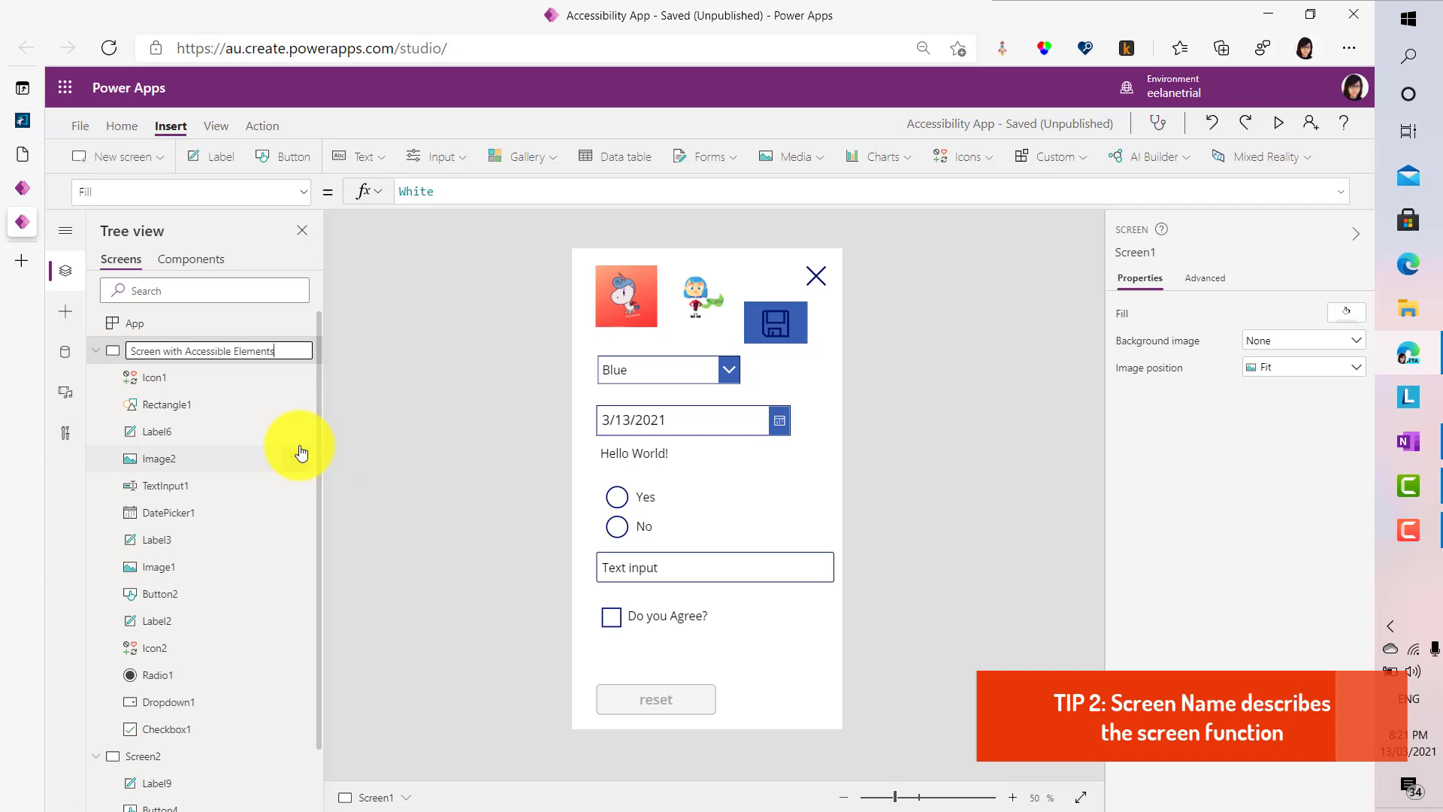
key("Return")
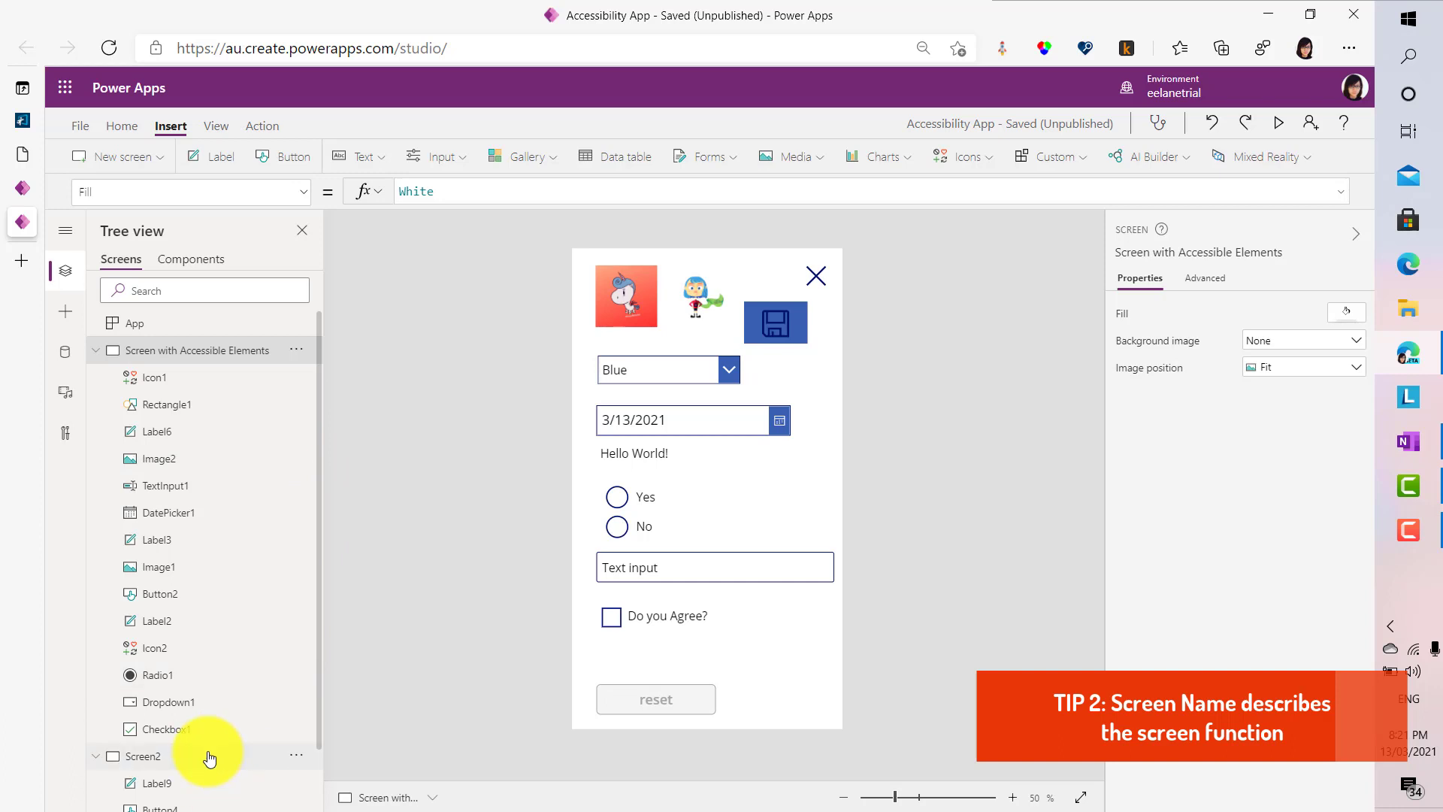
Rename Screen2 as "Screen Exit Confirmation"
left_click(210, 758)
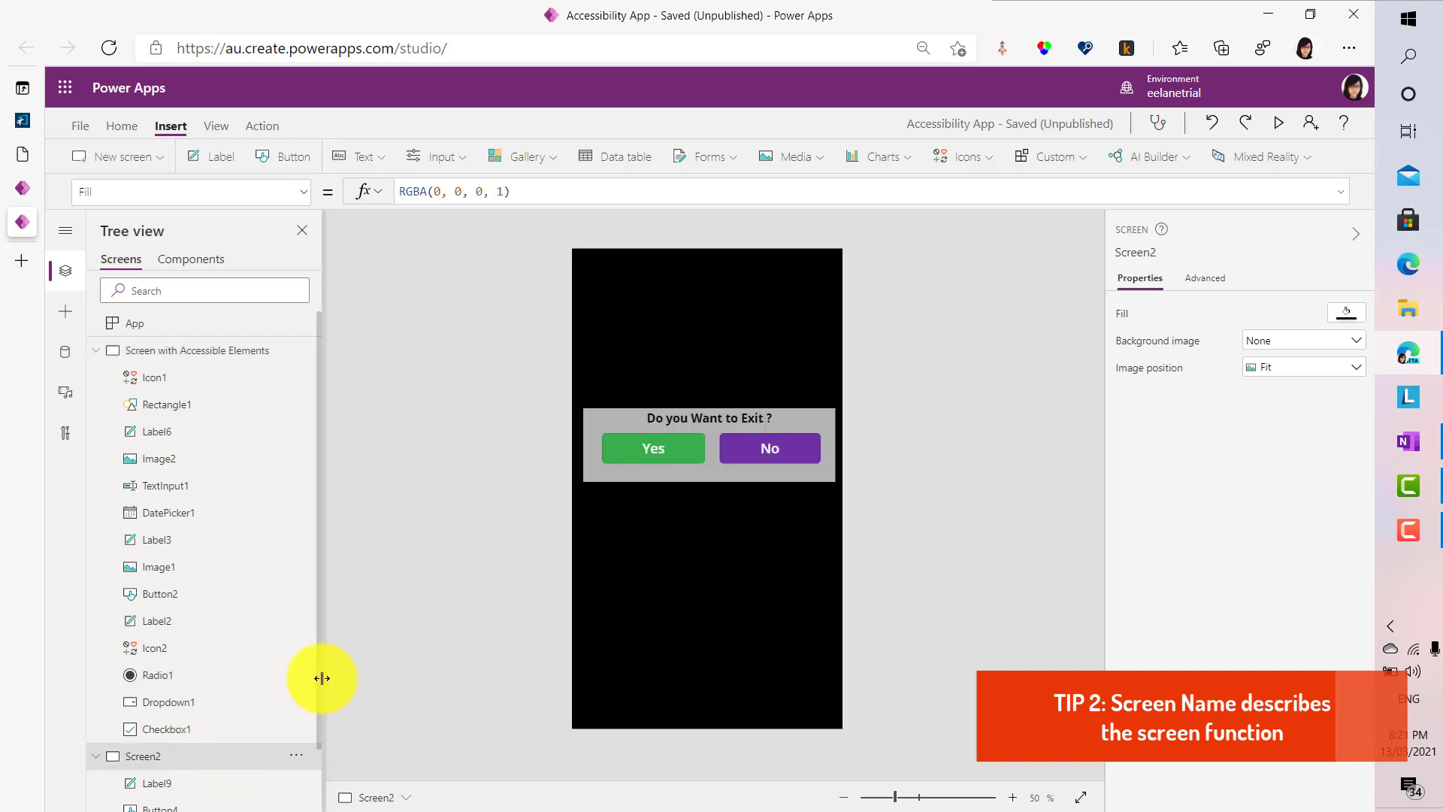
left_click_drag(321, 684, 319, 747)
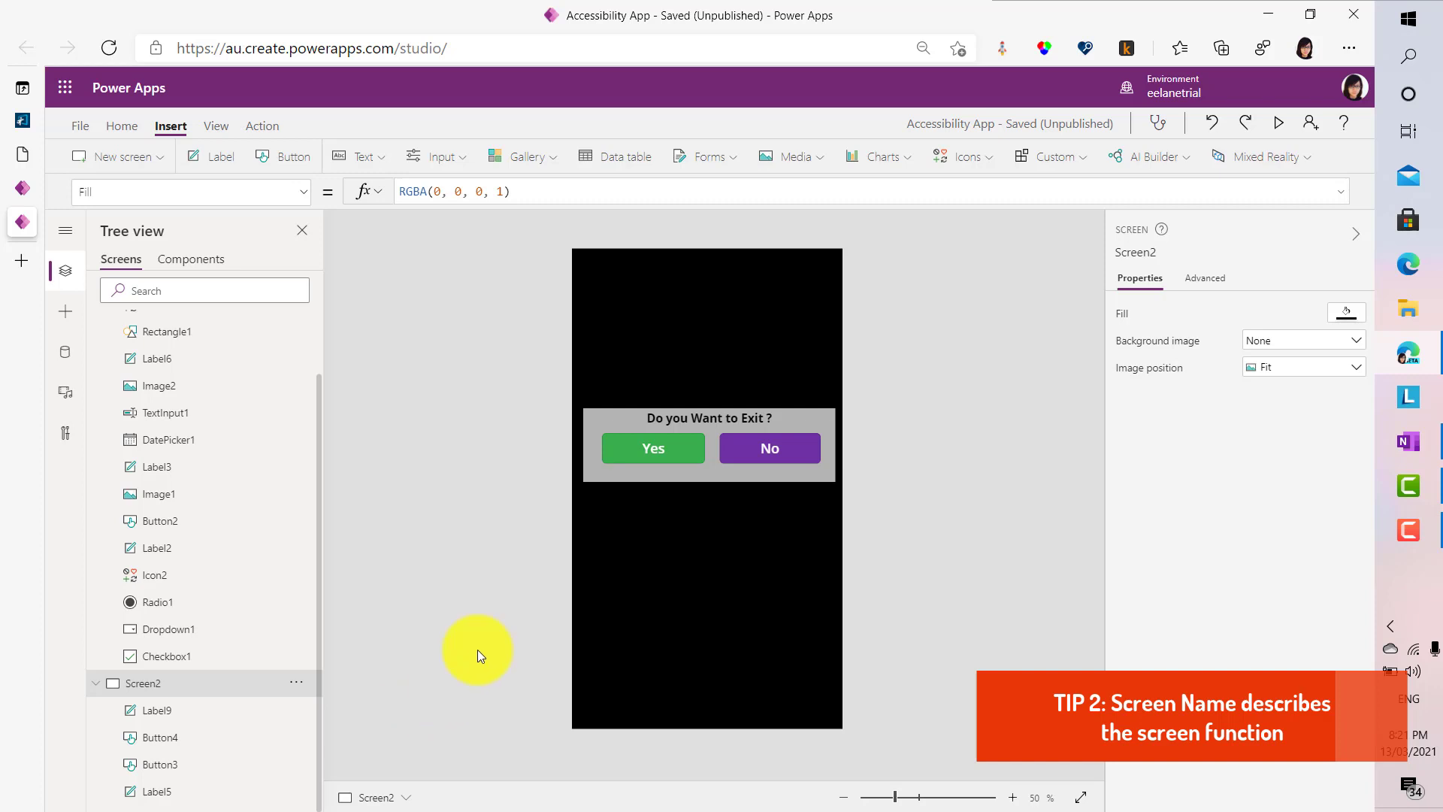
left_click(296, 682)
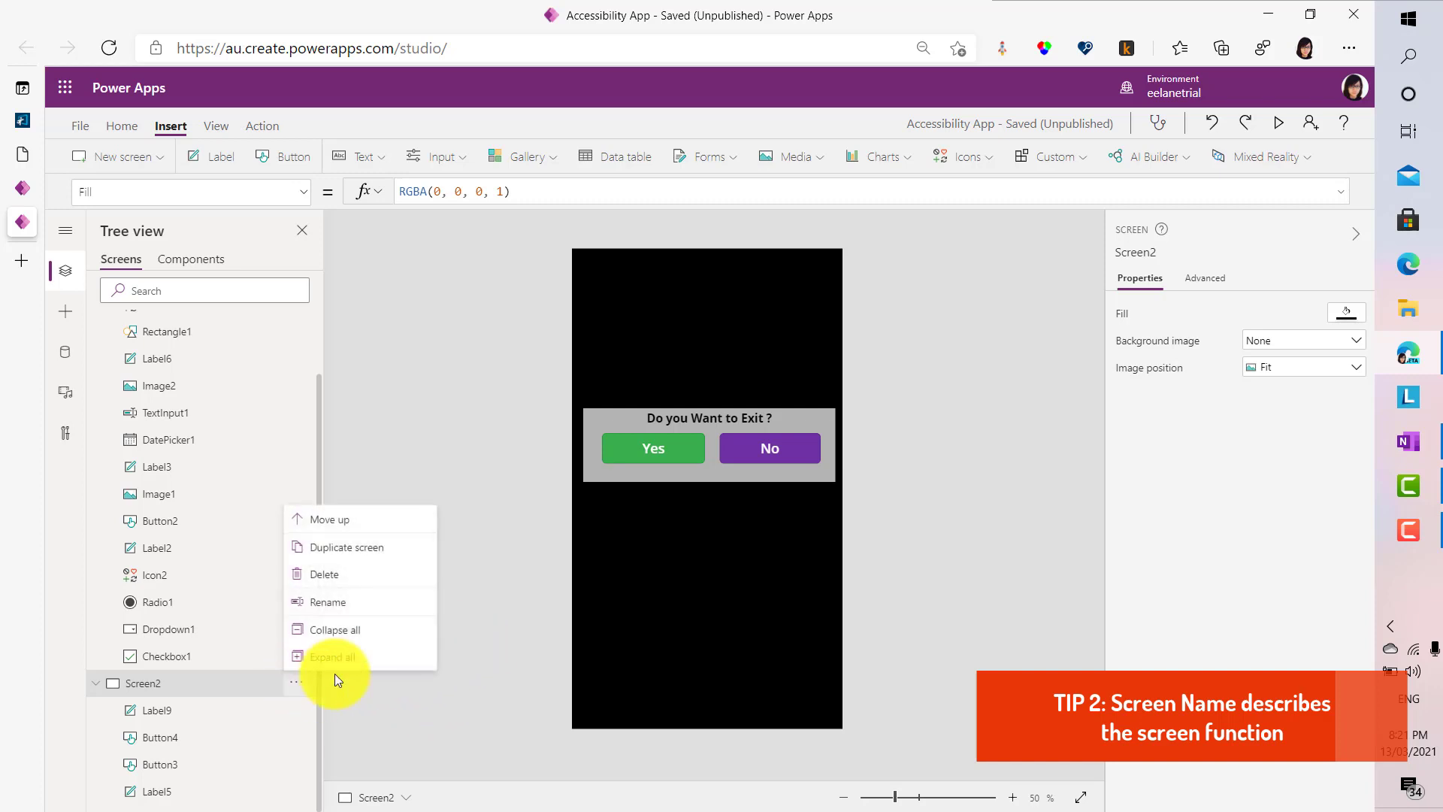
left_click(348, 605)
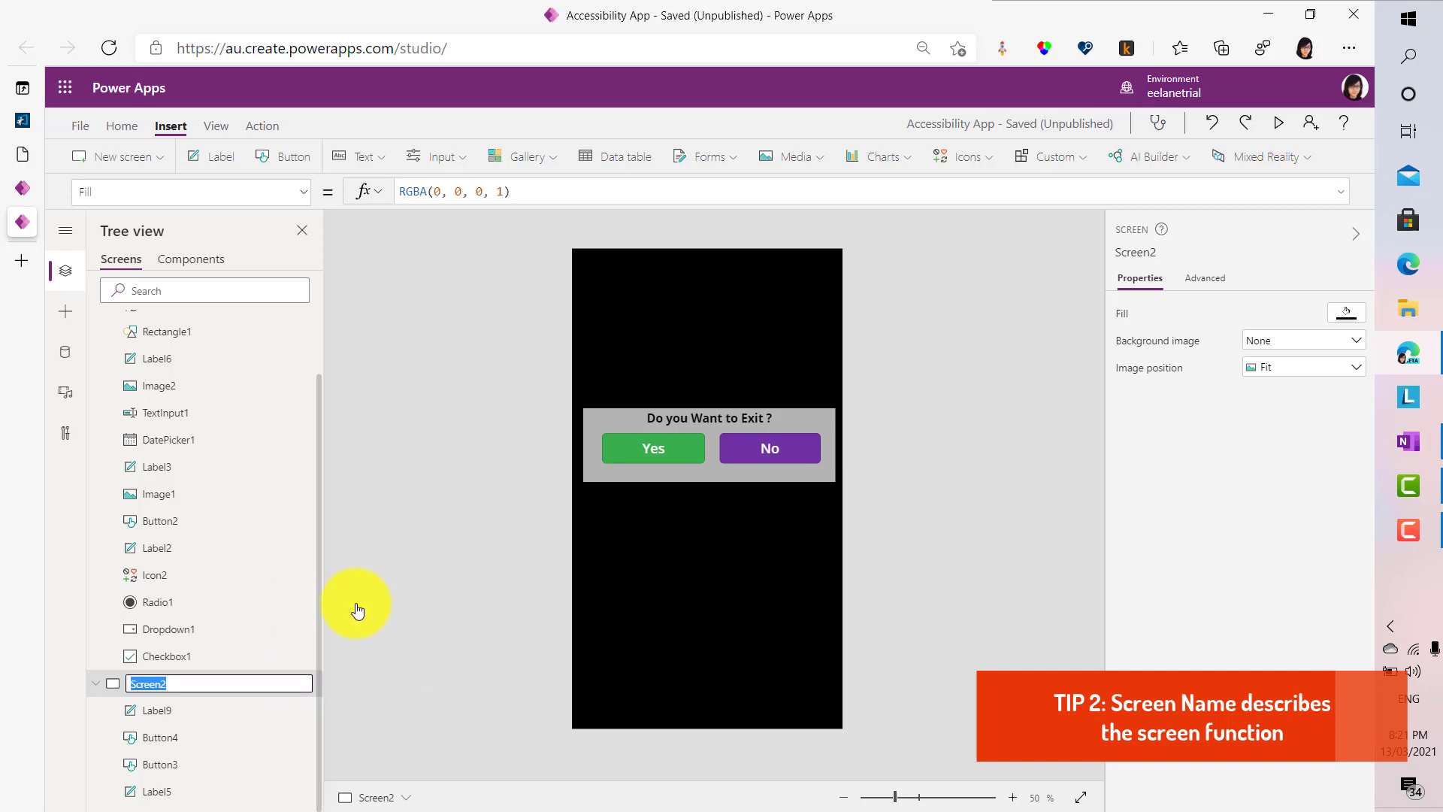
type("Screen Exit Confirmation")
key("Return")
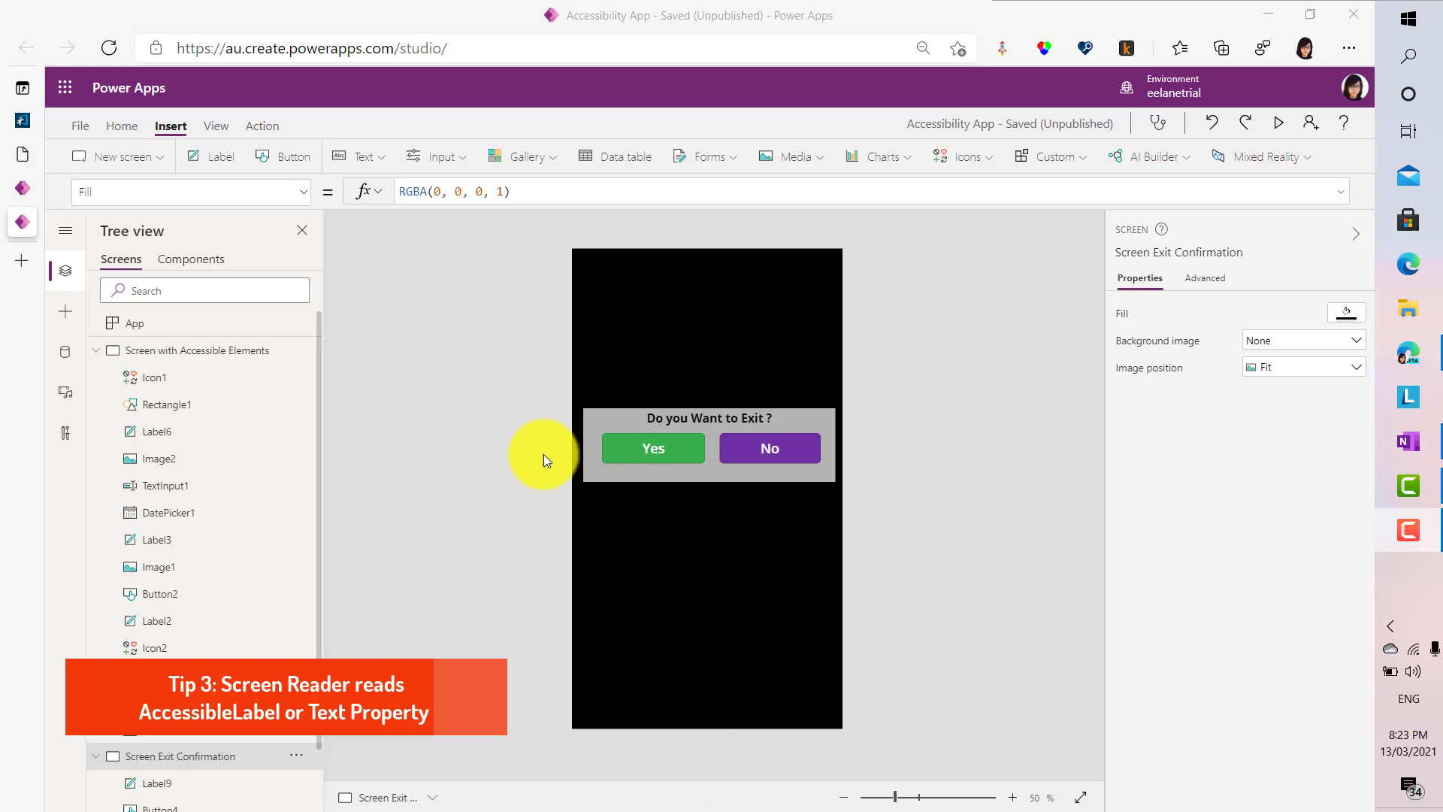
Show the AccessibleLabel property of the superhero girl image on Screen with Accessible Elements
left_click(235, 352)
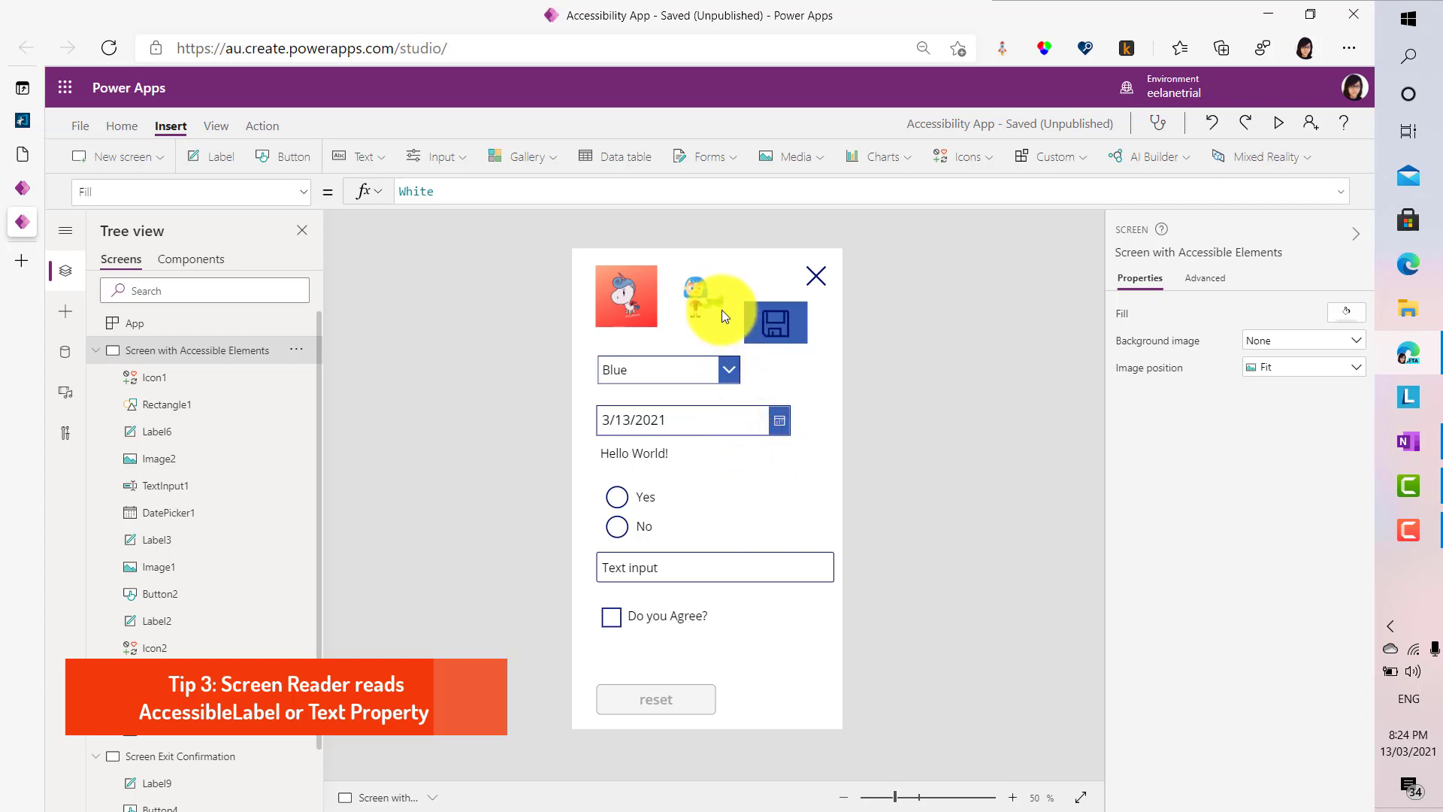
left_click(700, 304)
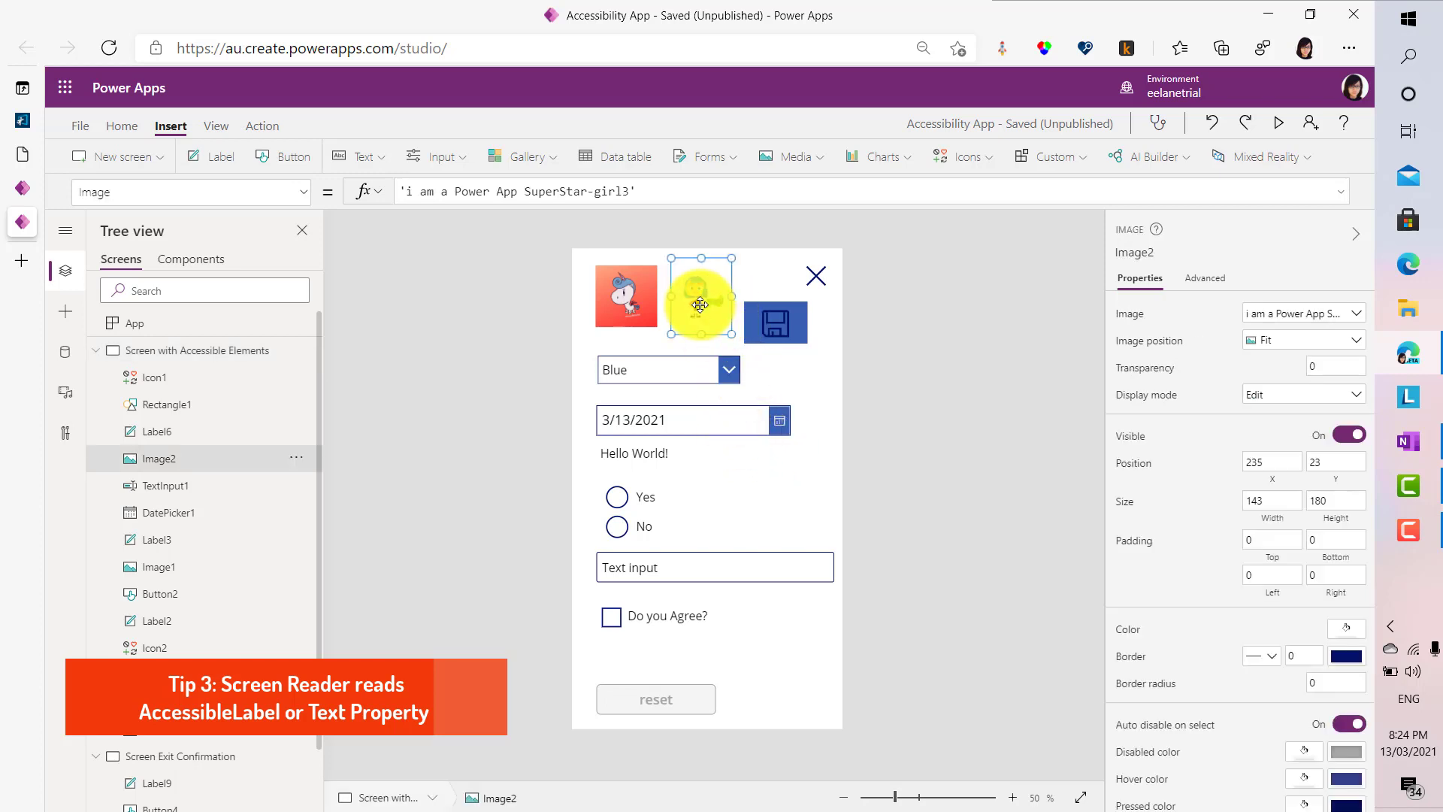
left_click(303, 193)
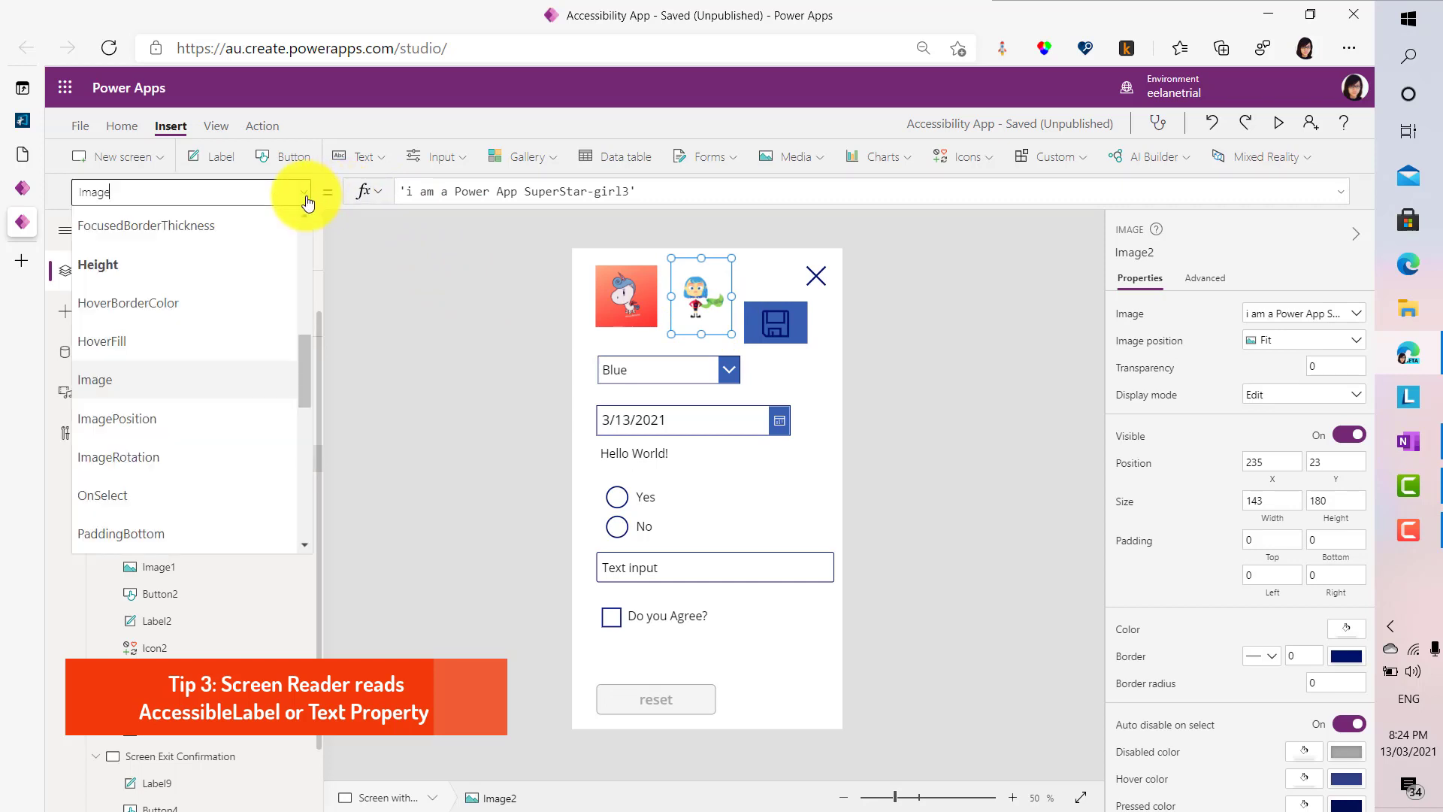
left_click_drag(301, 347, 259, 224)
left_click(251, 226)
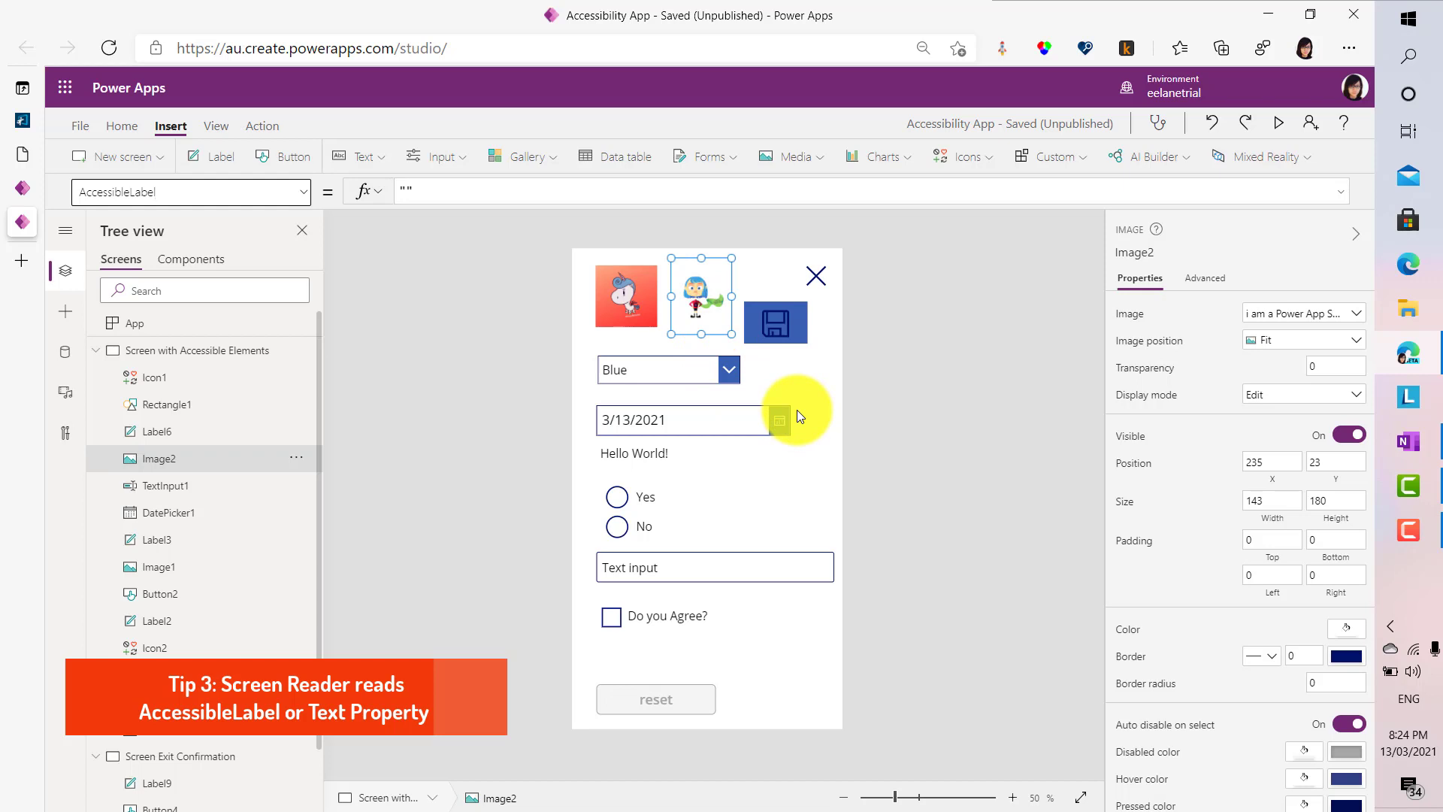
Inspect the main properties of the Yes/No radio group, the text input and the reset button
left_click(670, 516)
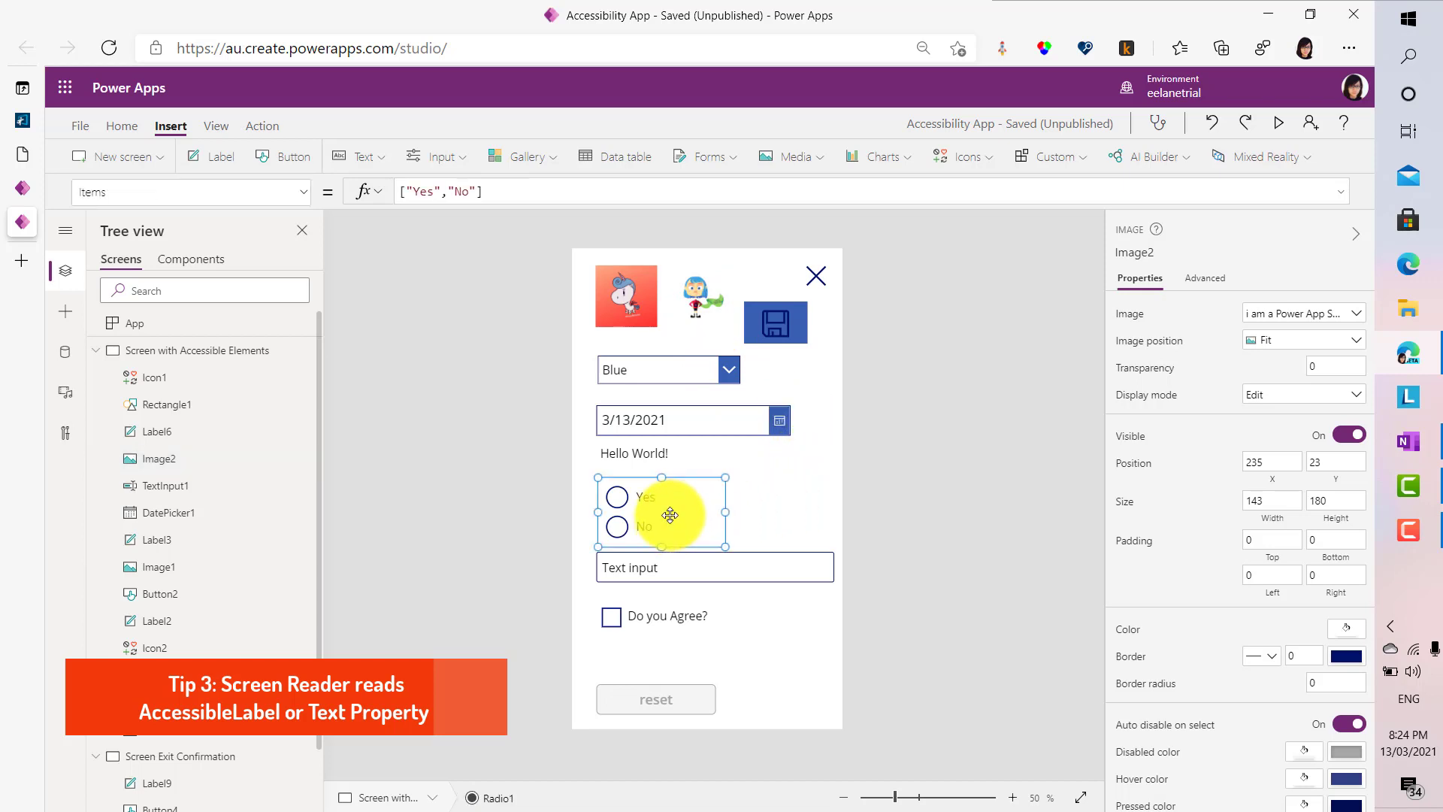
left_click(731, 572)
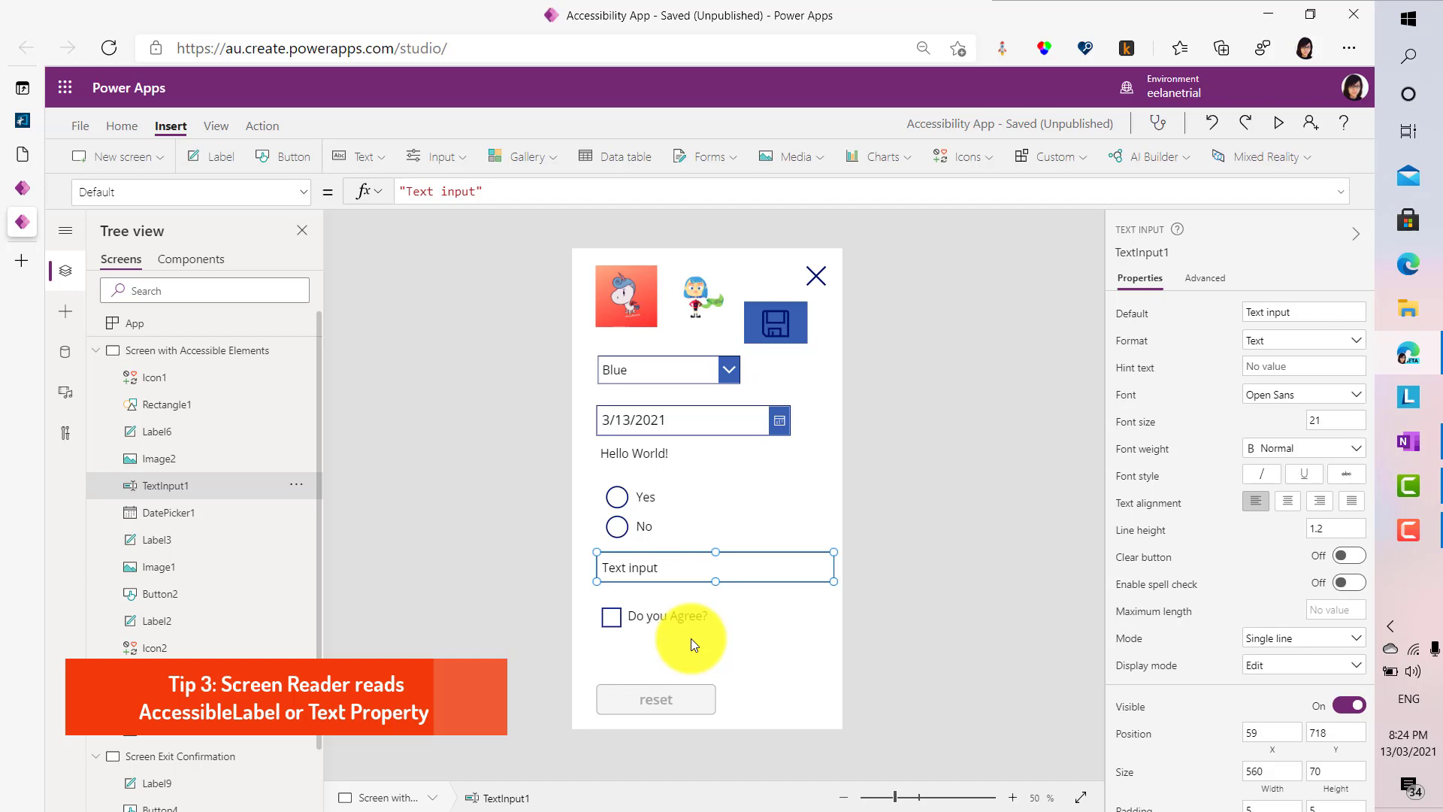
left_click(692, 689)
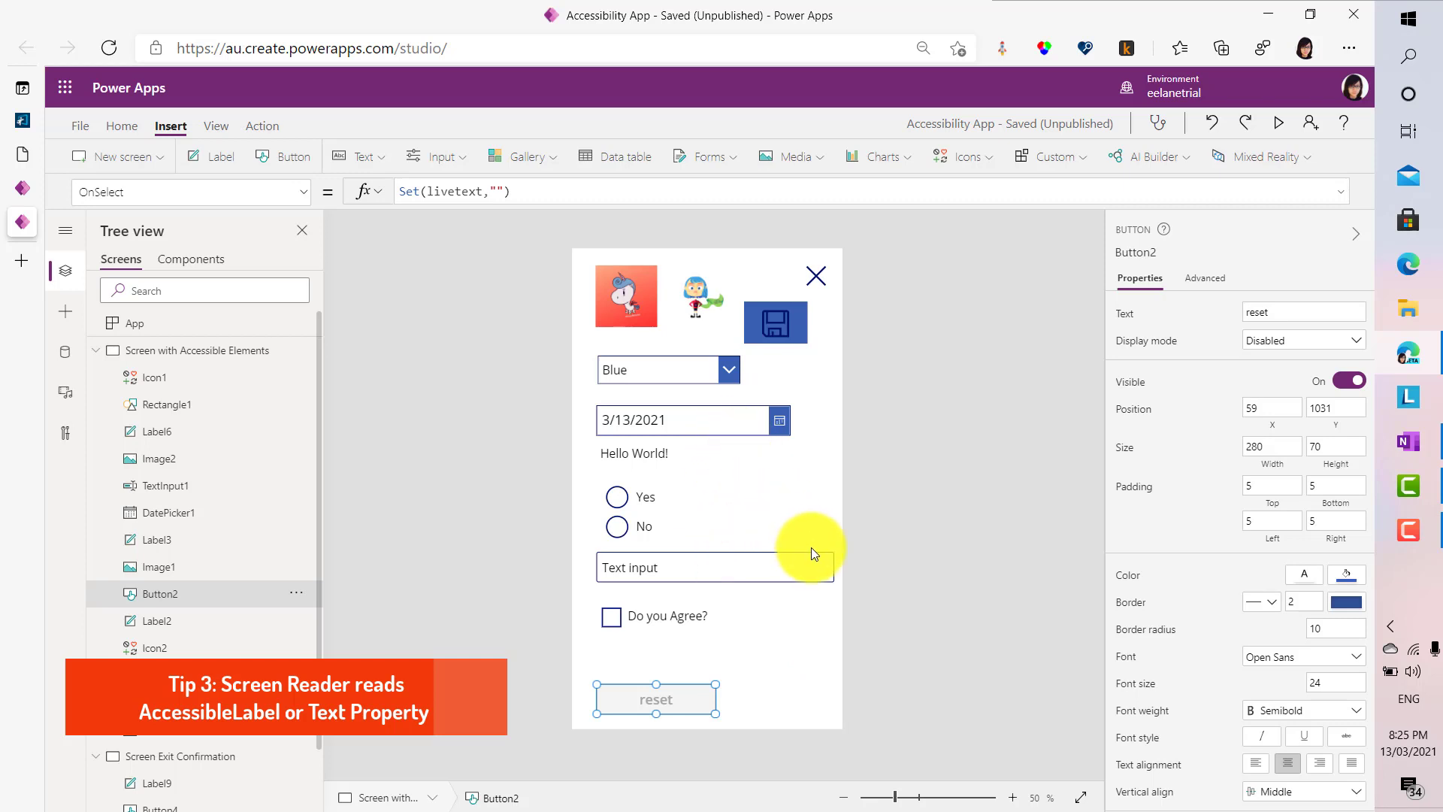
left_click(643, 323)
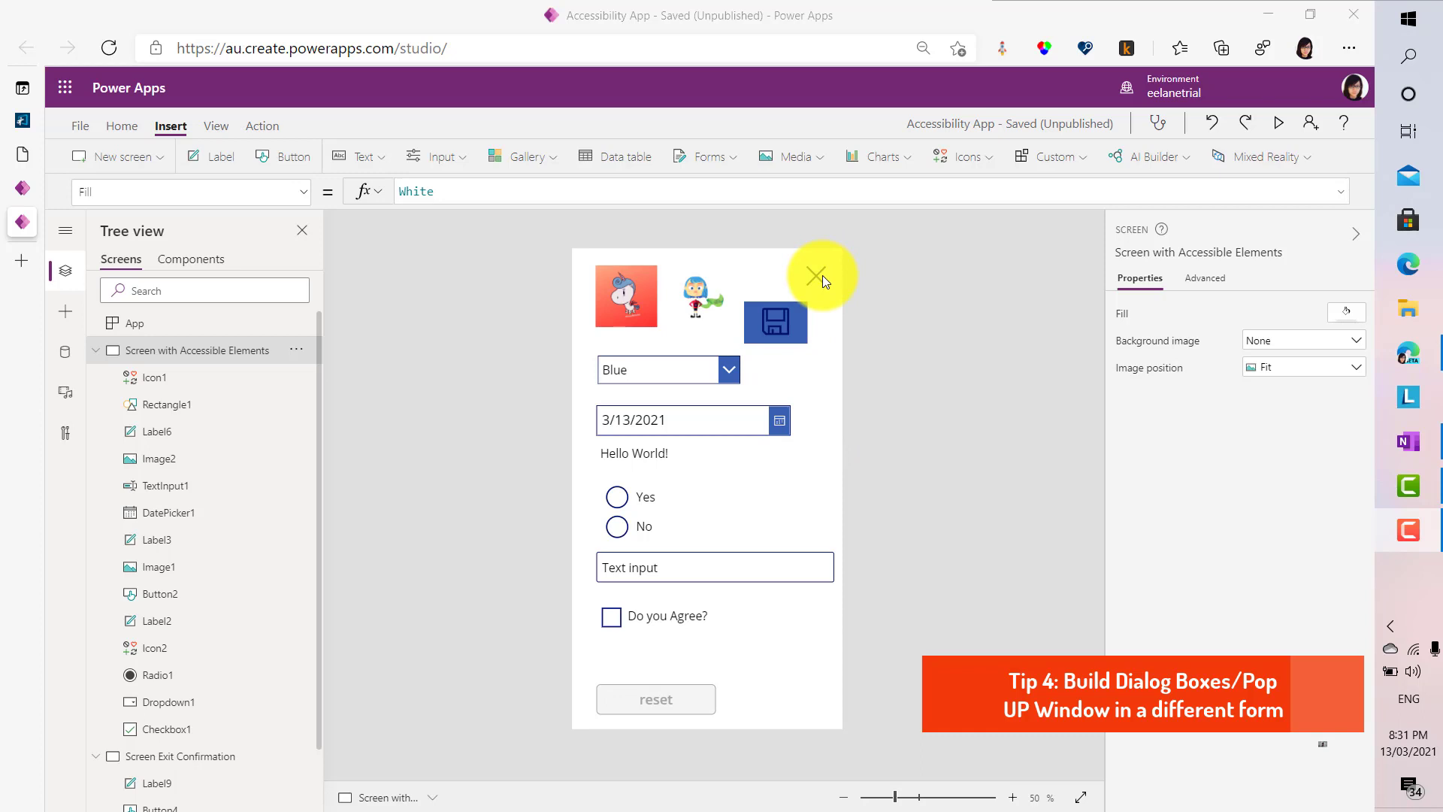
Insert a text label on Screen Exit Confirmation and place it above the exit prompt at about X 45, Y 88
left_click(188, 758)
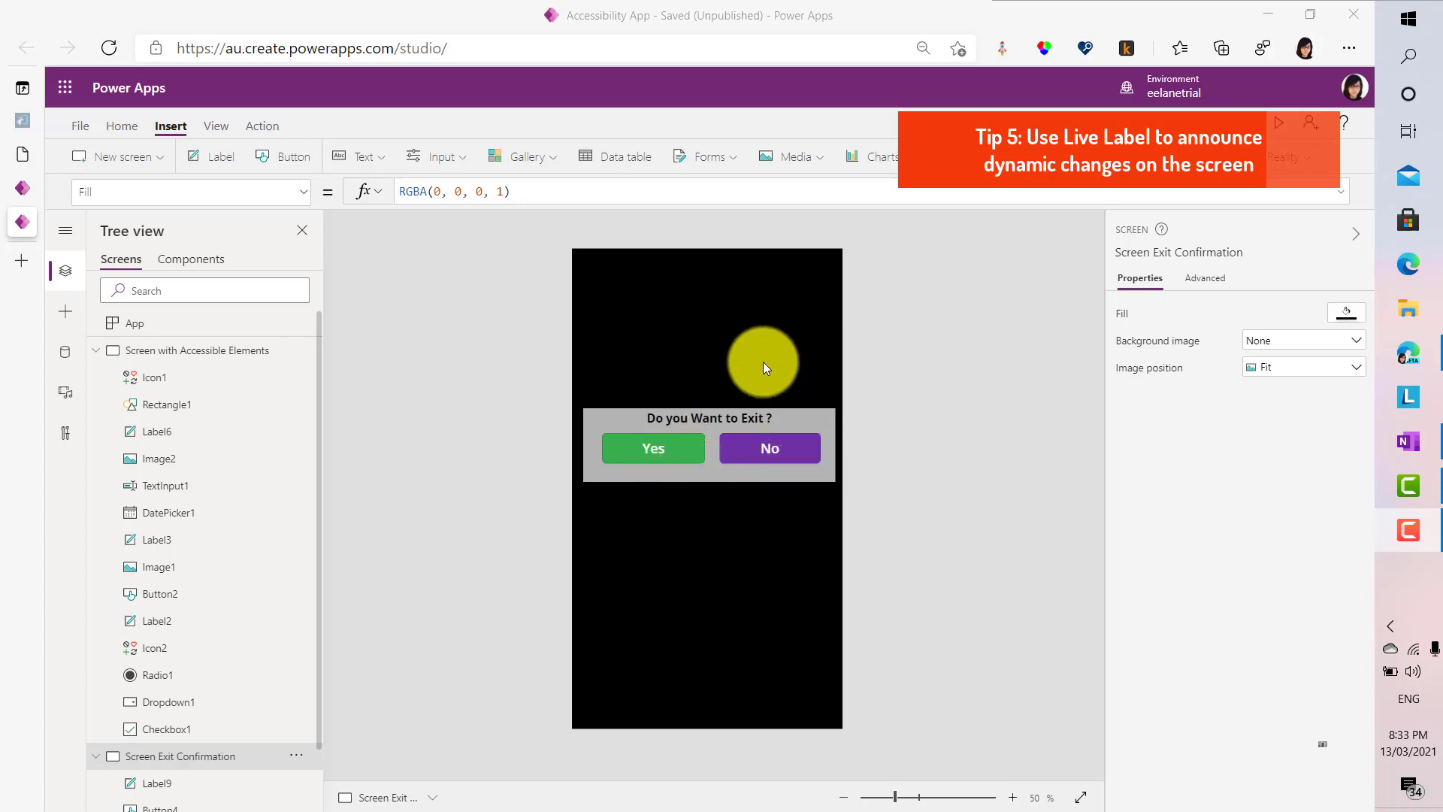
left_click(214, 161)
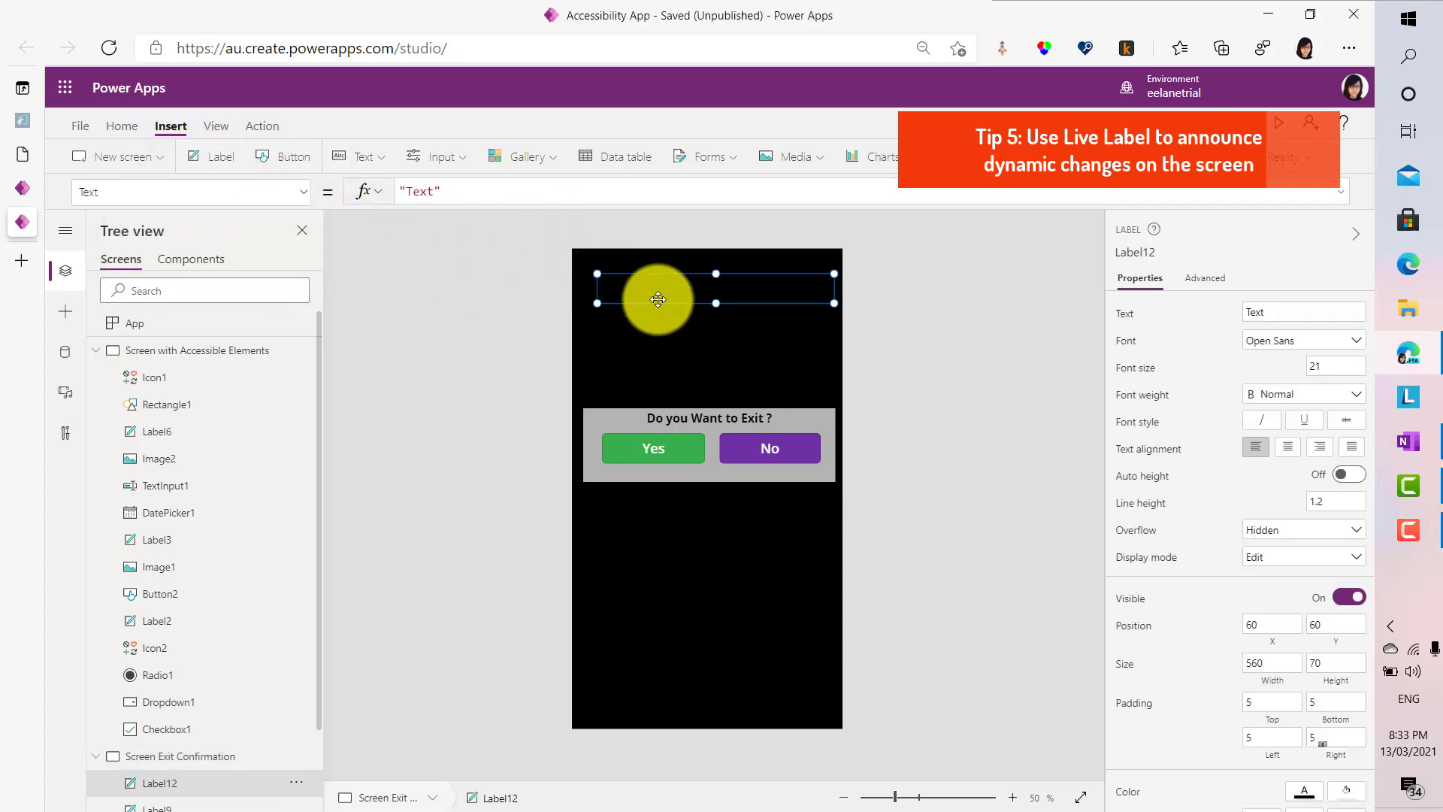
left_click_drag(656, 292, 650, 304)
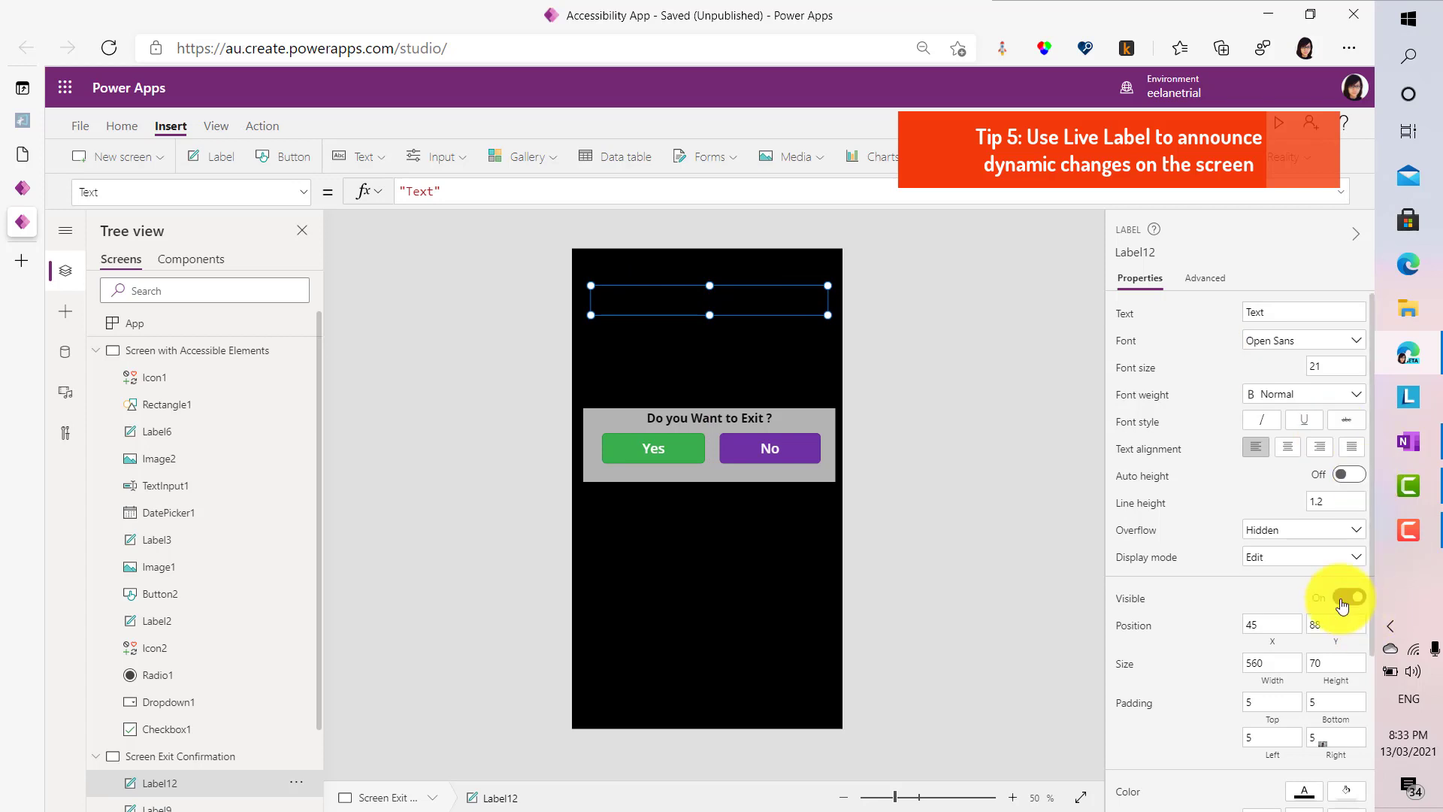
Give the new label above the exit prompt a light grey fill from the theme colors
left_click(1347, 790)
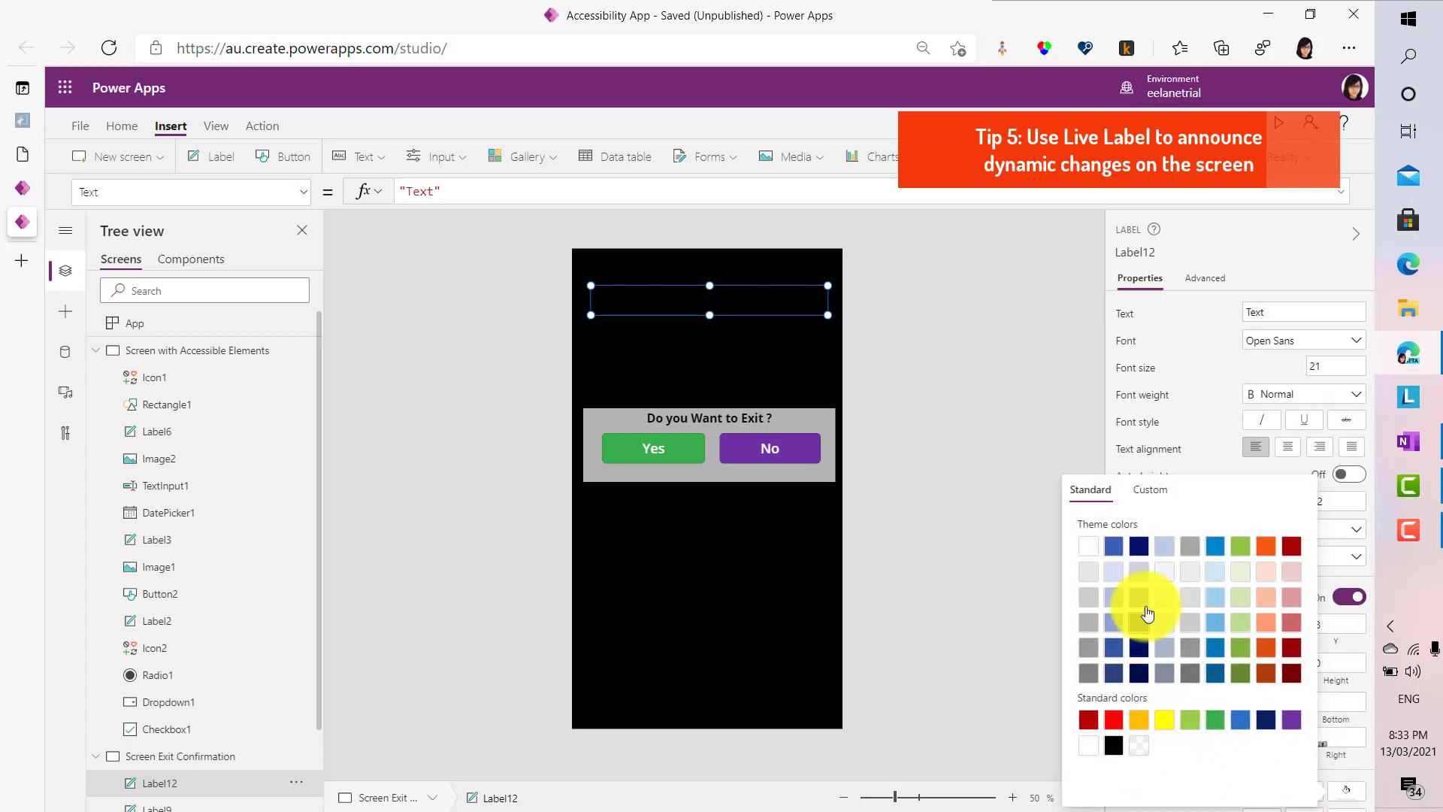
left_click(1095, 576)
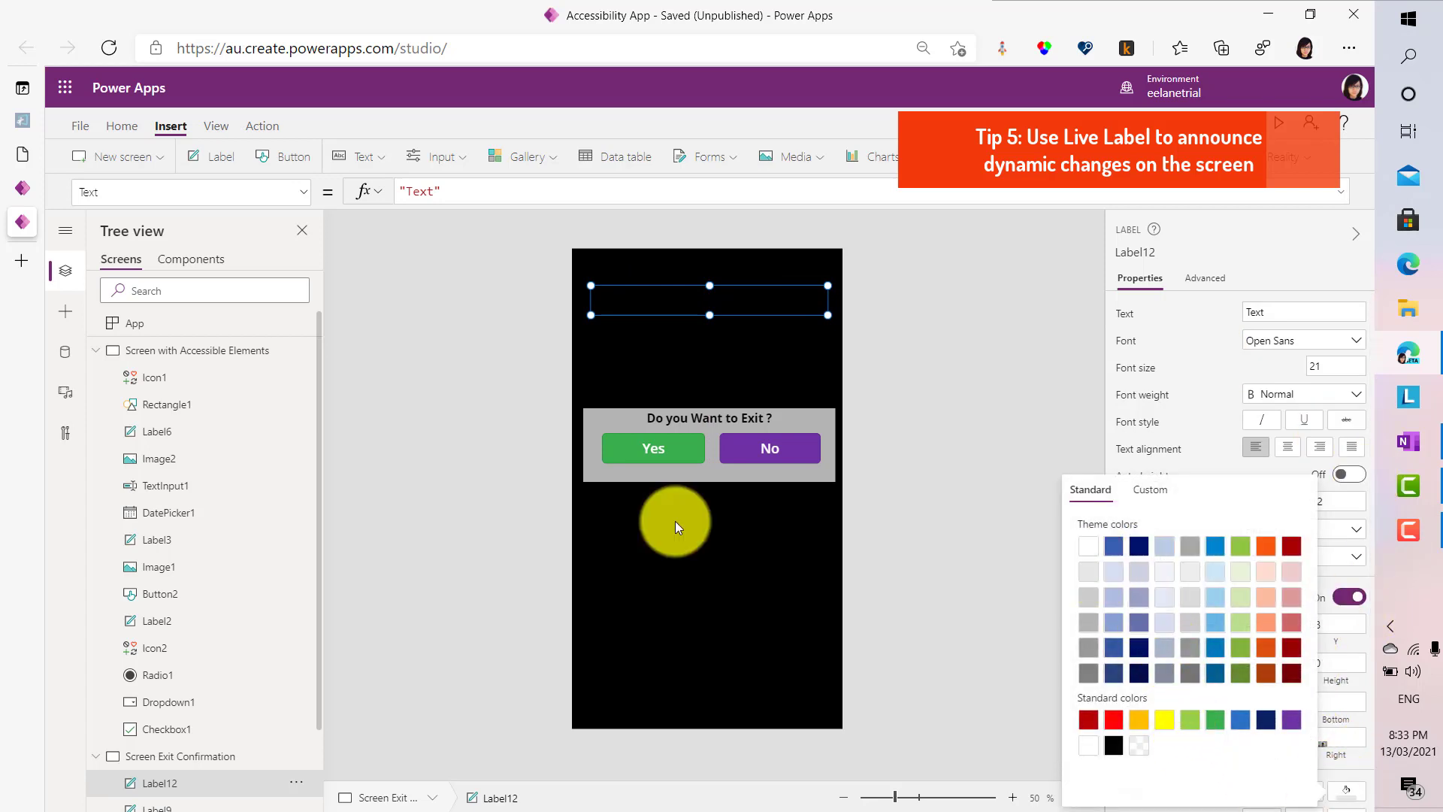
left_click(620, 350)
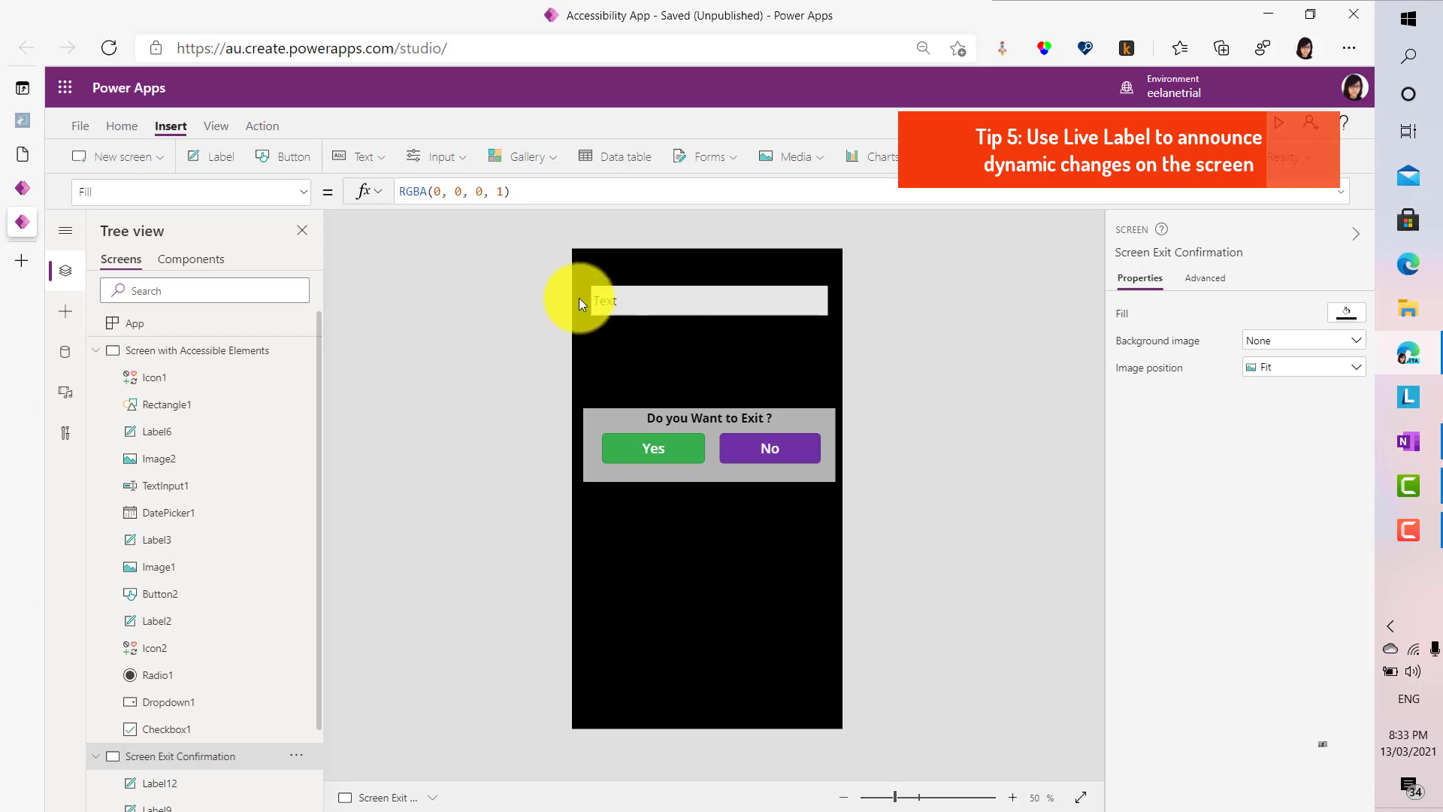
left_click(610, 297)
left_click(670, 341)
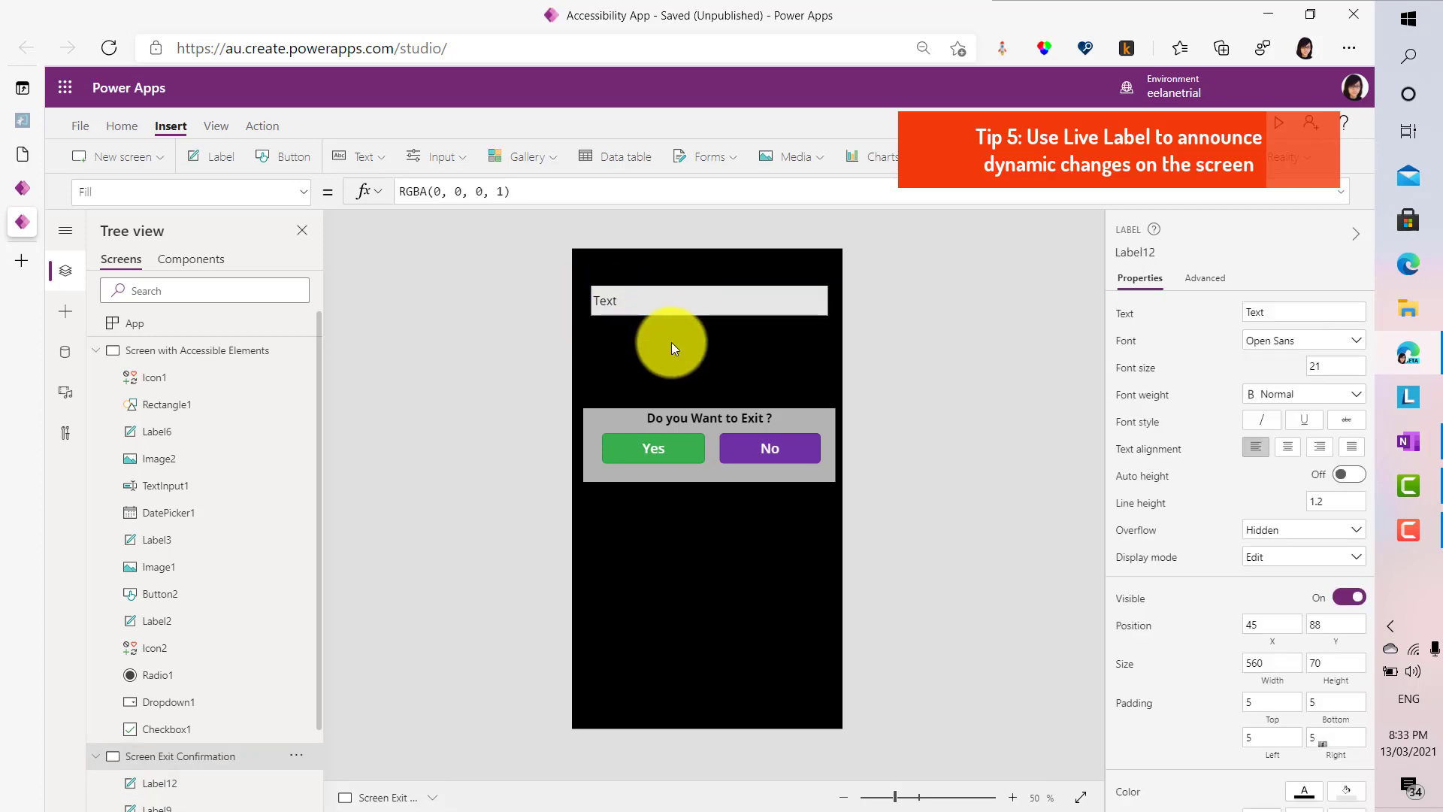
Set the Live property of the label above the exit prompt to Live.Assertive
left_click(665, 308)
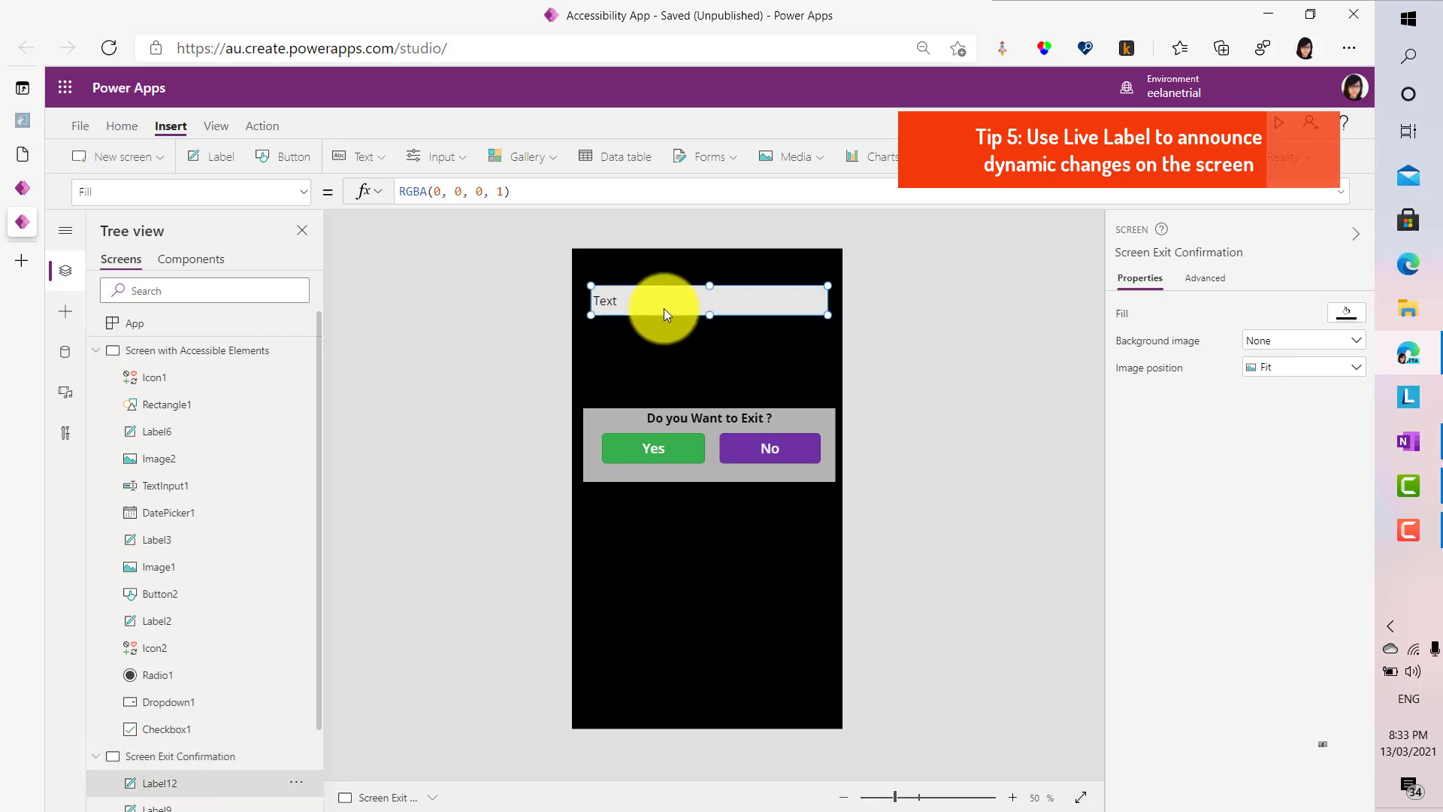
left_click(304, 194)
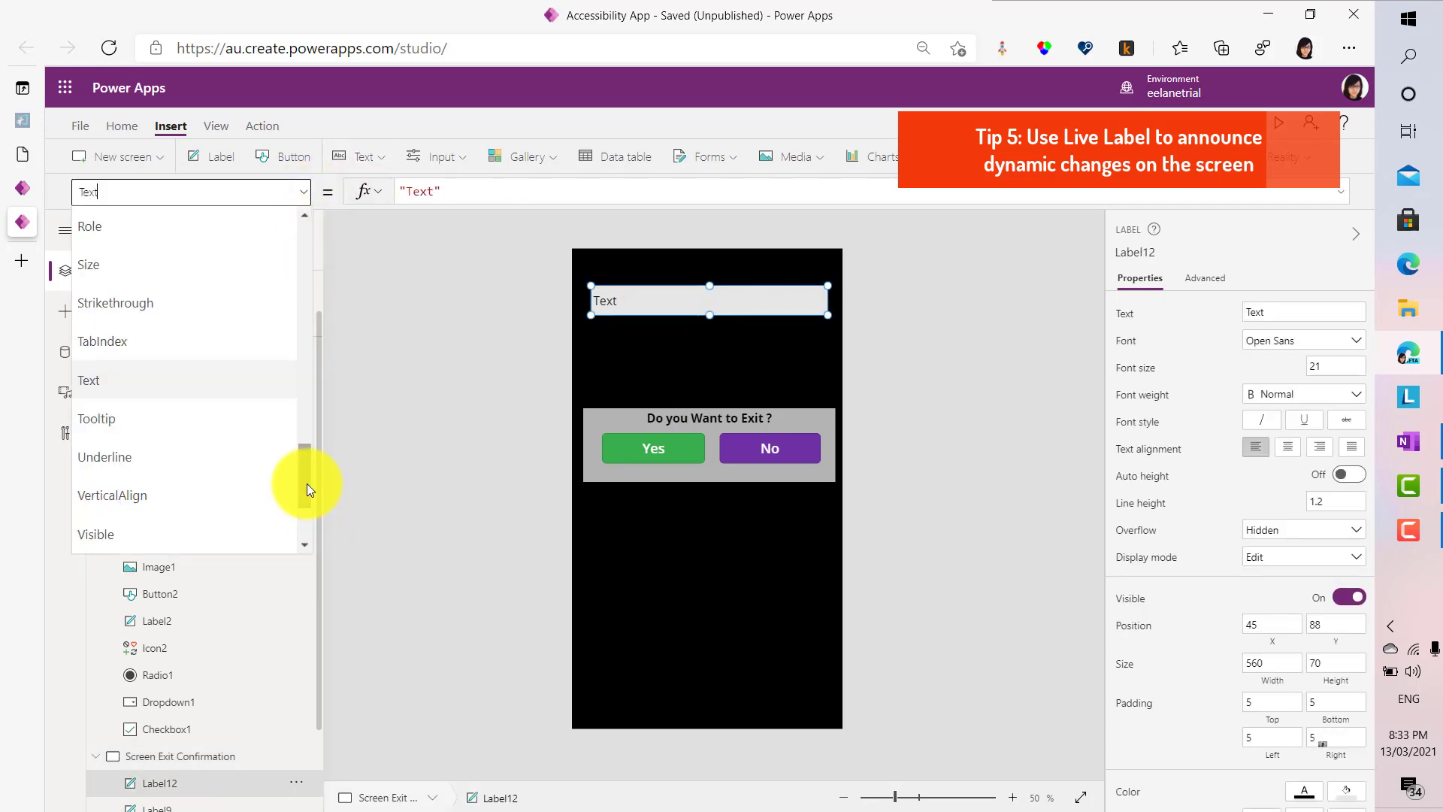
left_click_drag(307, 484, 287, 385)
left_click(250, 385)
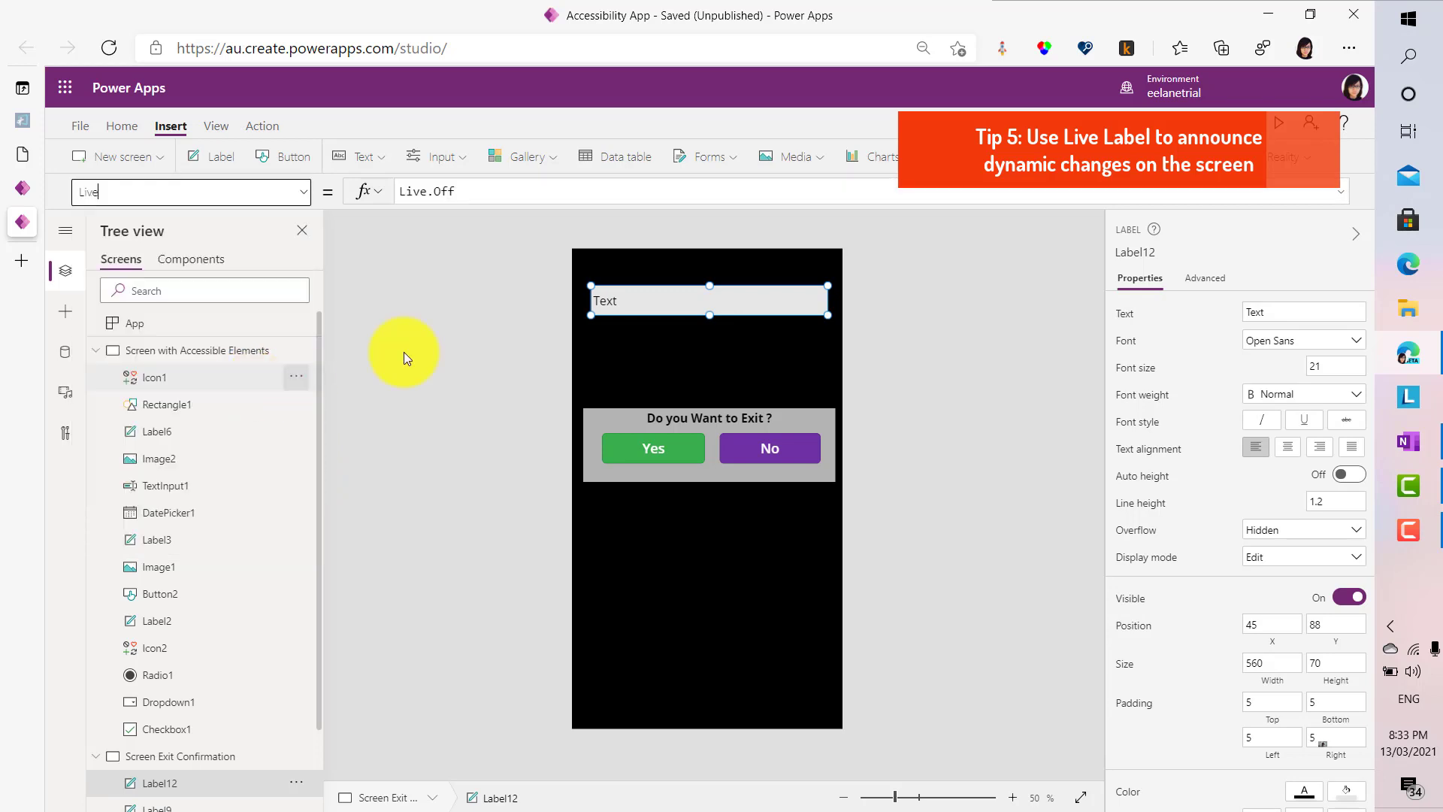
left_click(473, 192)
key("BackSpace")
key("BackSpace")
key("BackSpace")
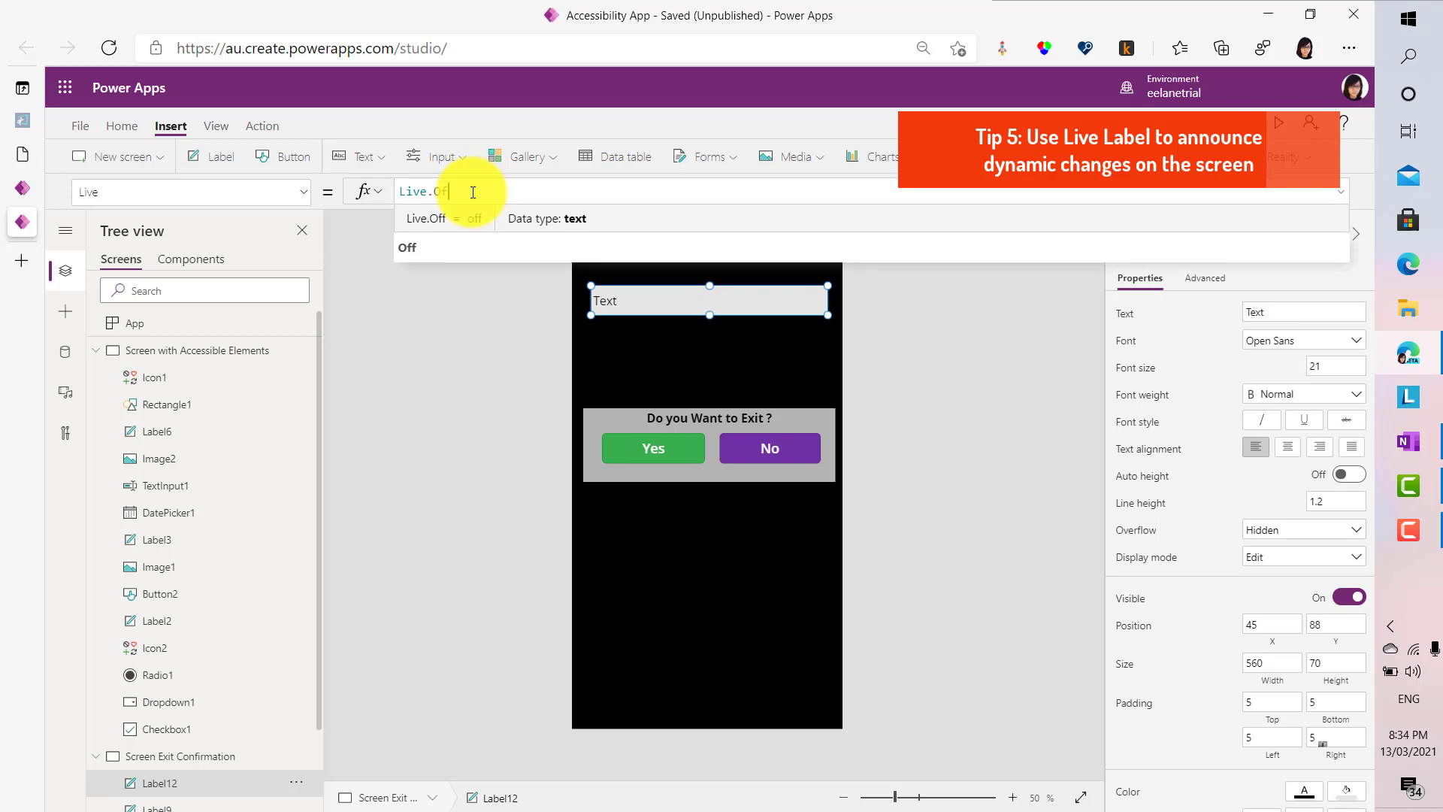
type("a")
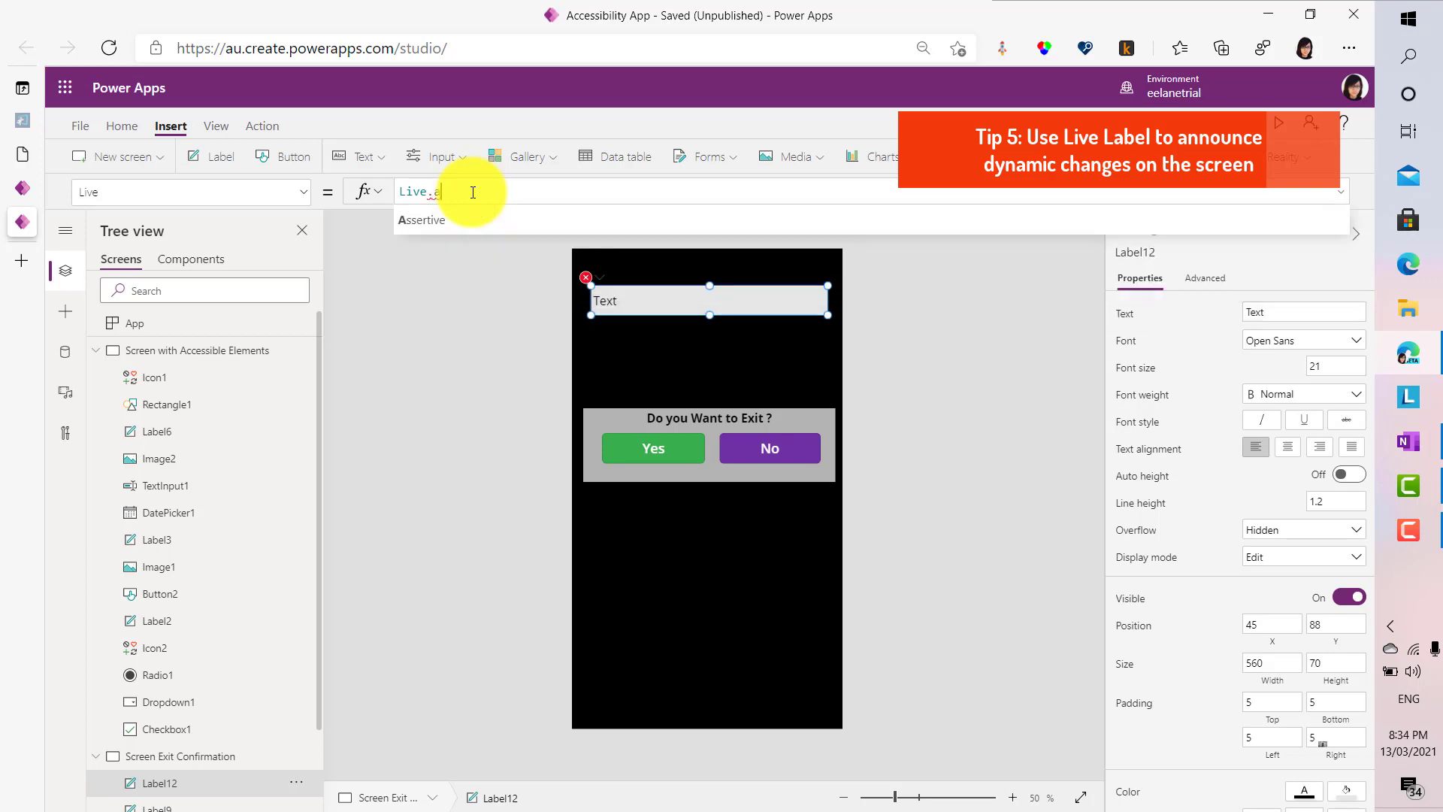
key("Tab")
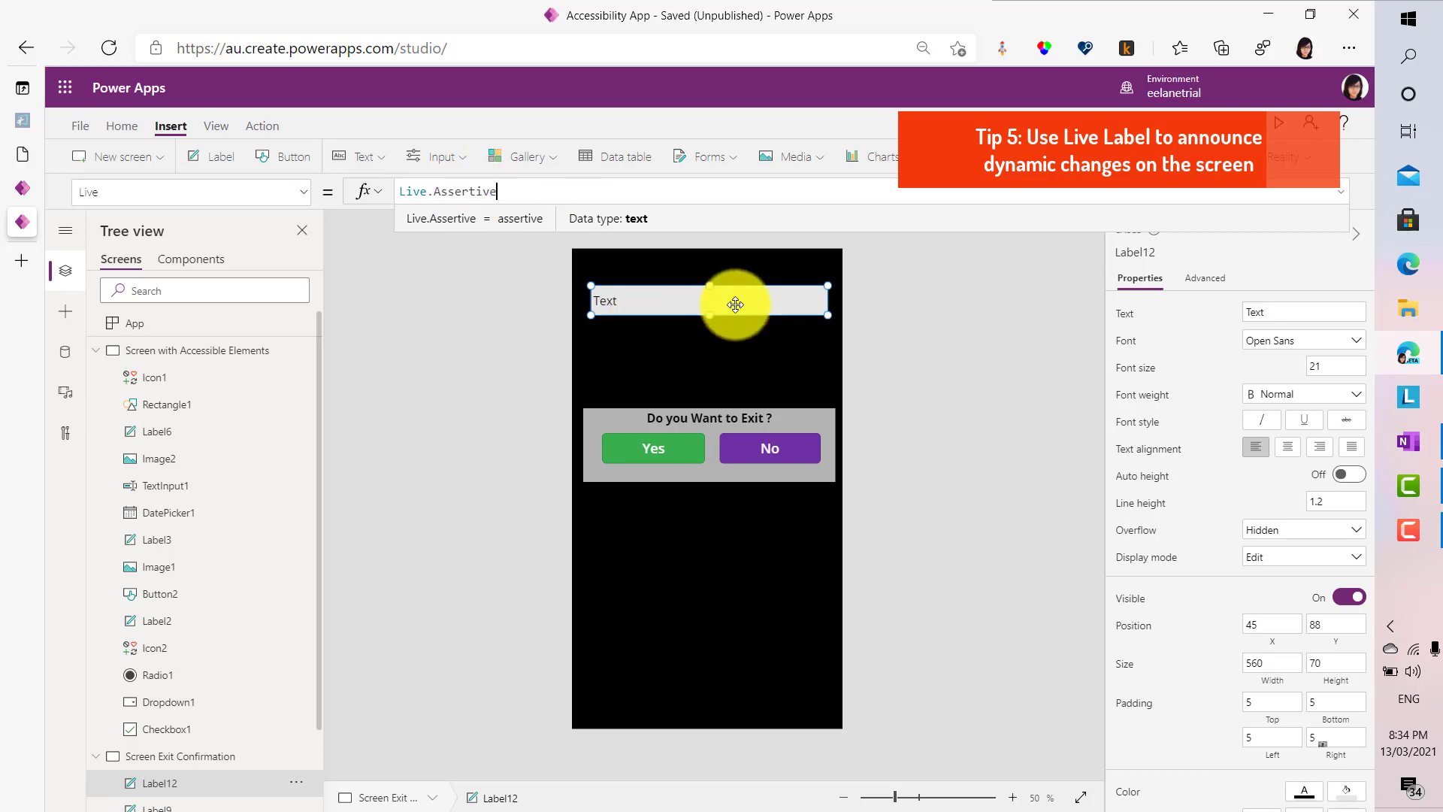
left_click(735, 305)
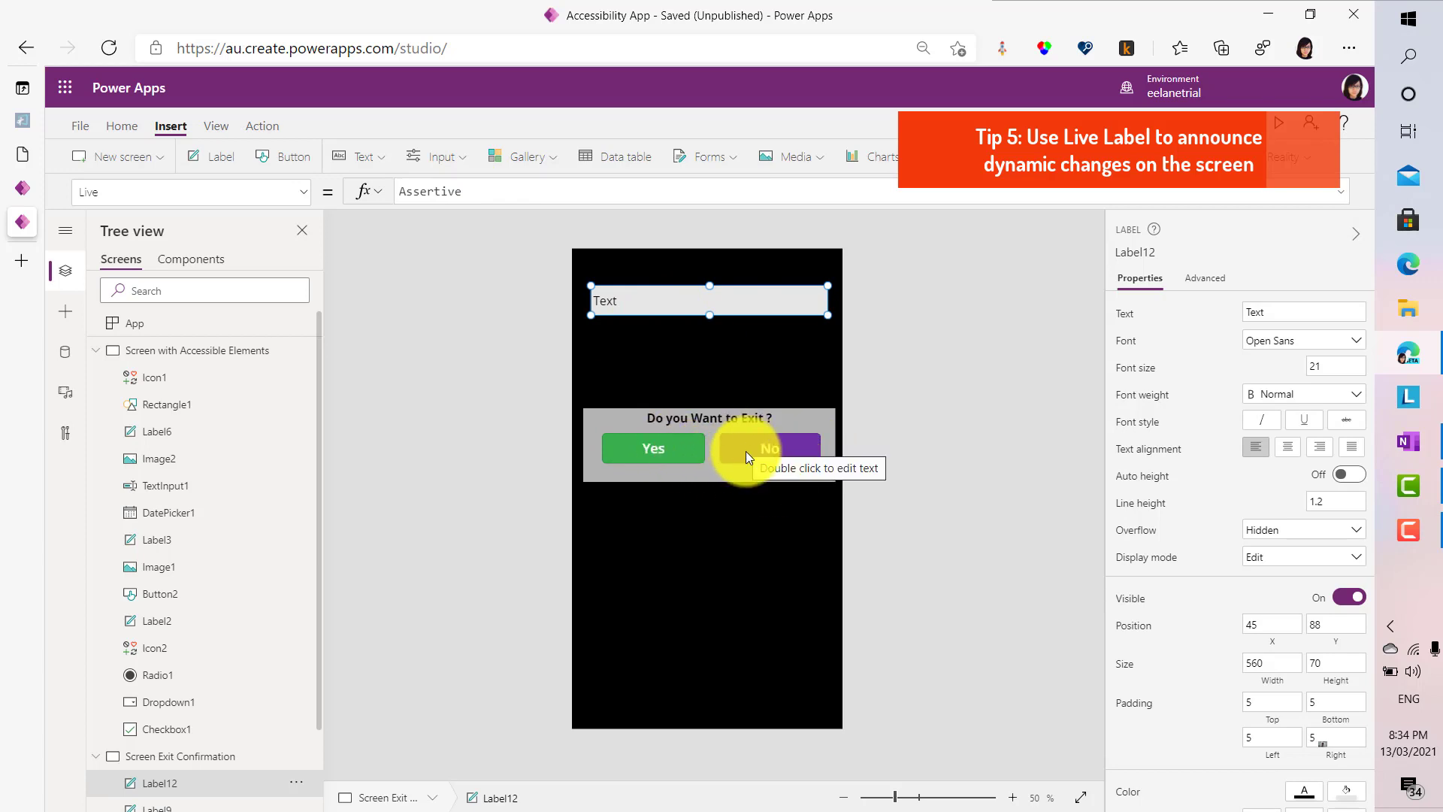
Review the OnSelect formulas of the Yes and No buttons in the exit prompt
left_click(675, 448)
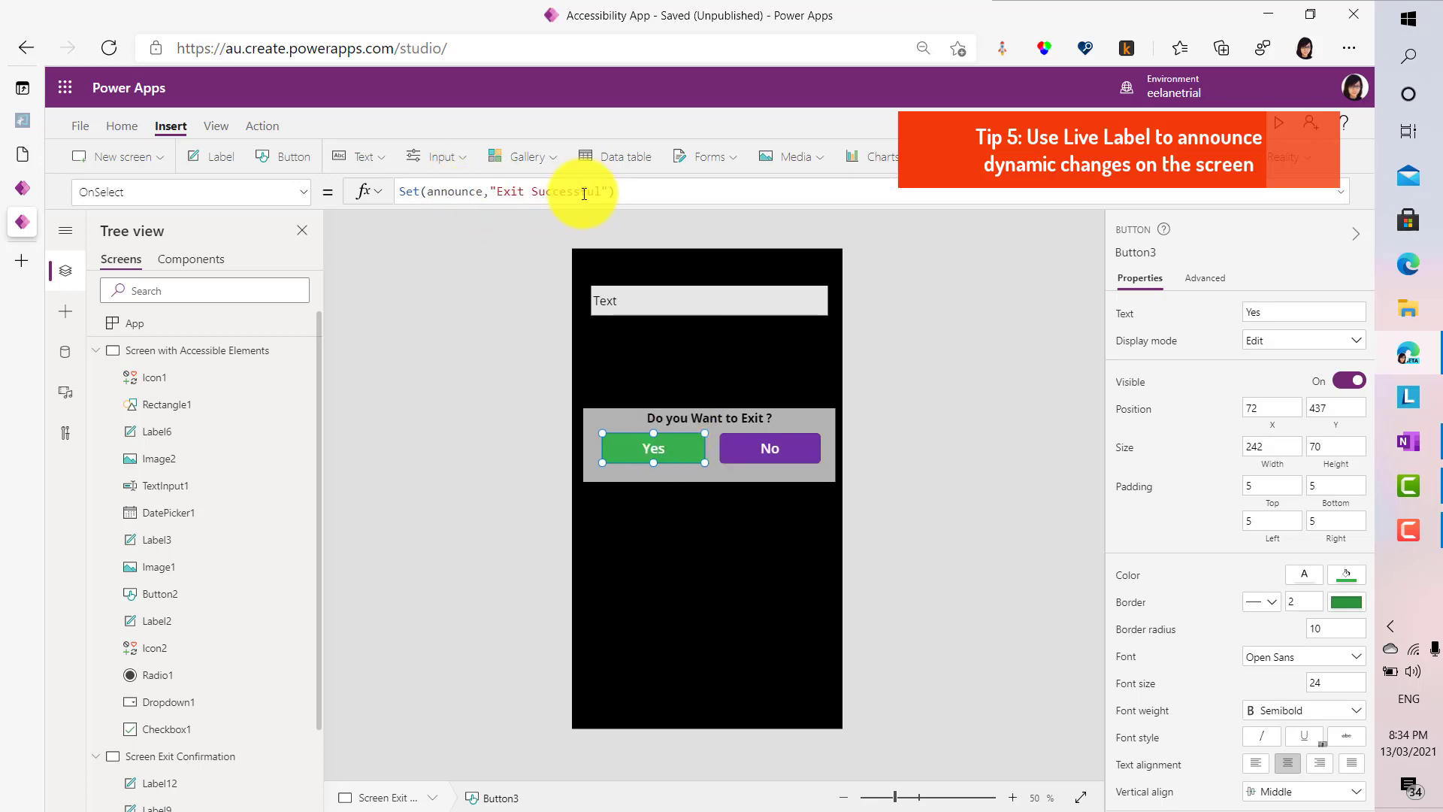
left_click(792, 445)
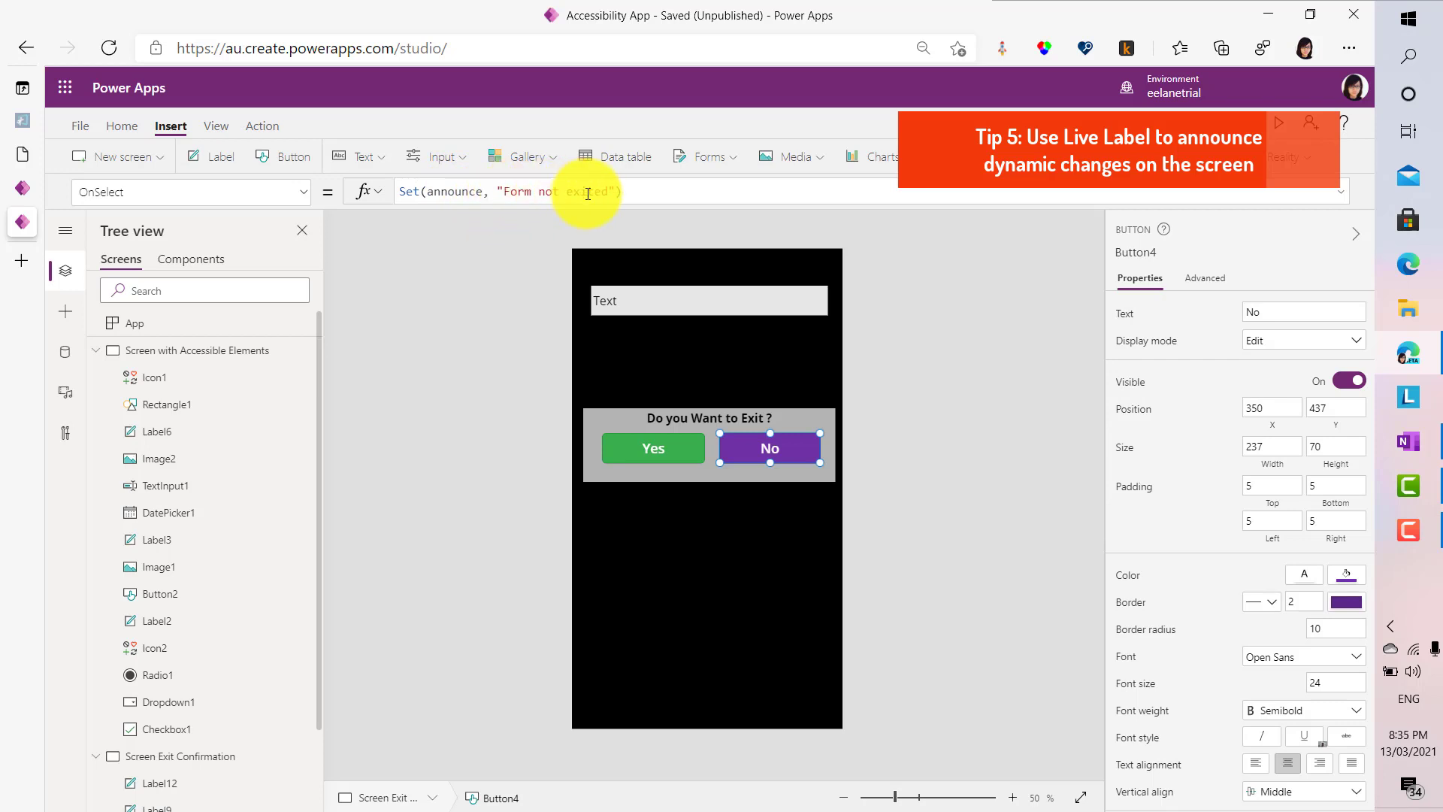
Set the Text property of the live label above the exit prompt to the announce variable
left_click(692, 302)
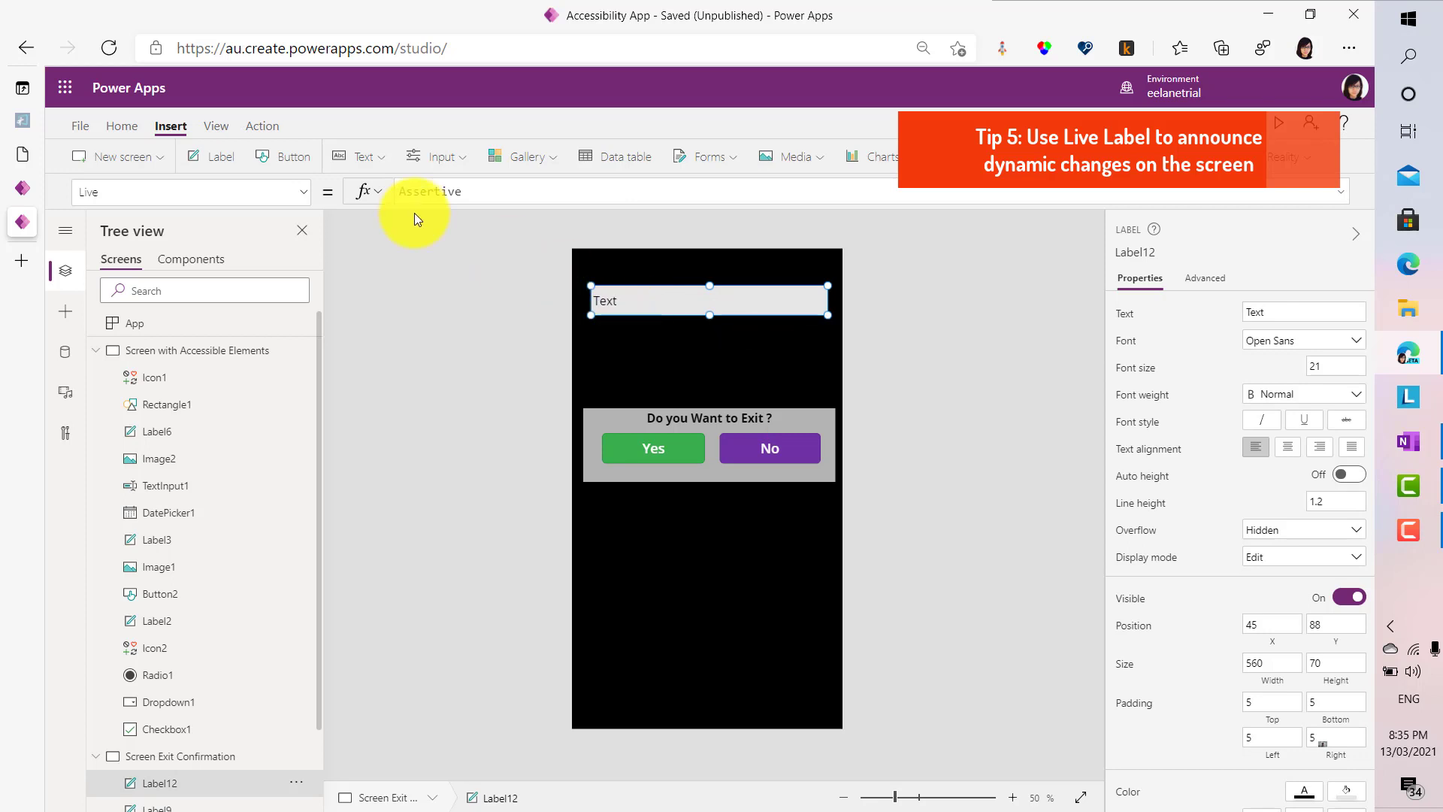
left_click(304, 200)
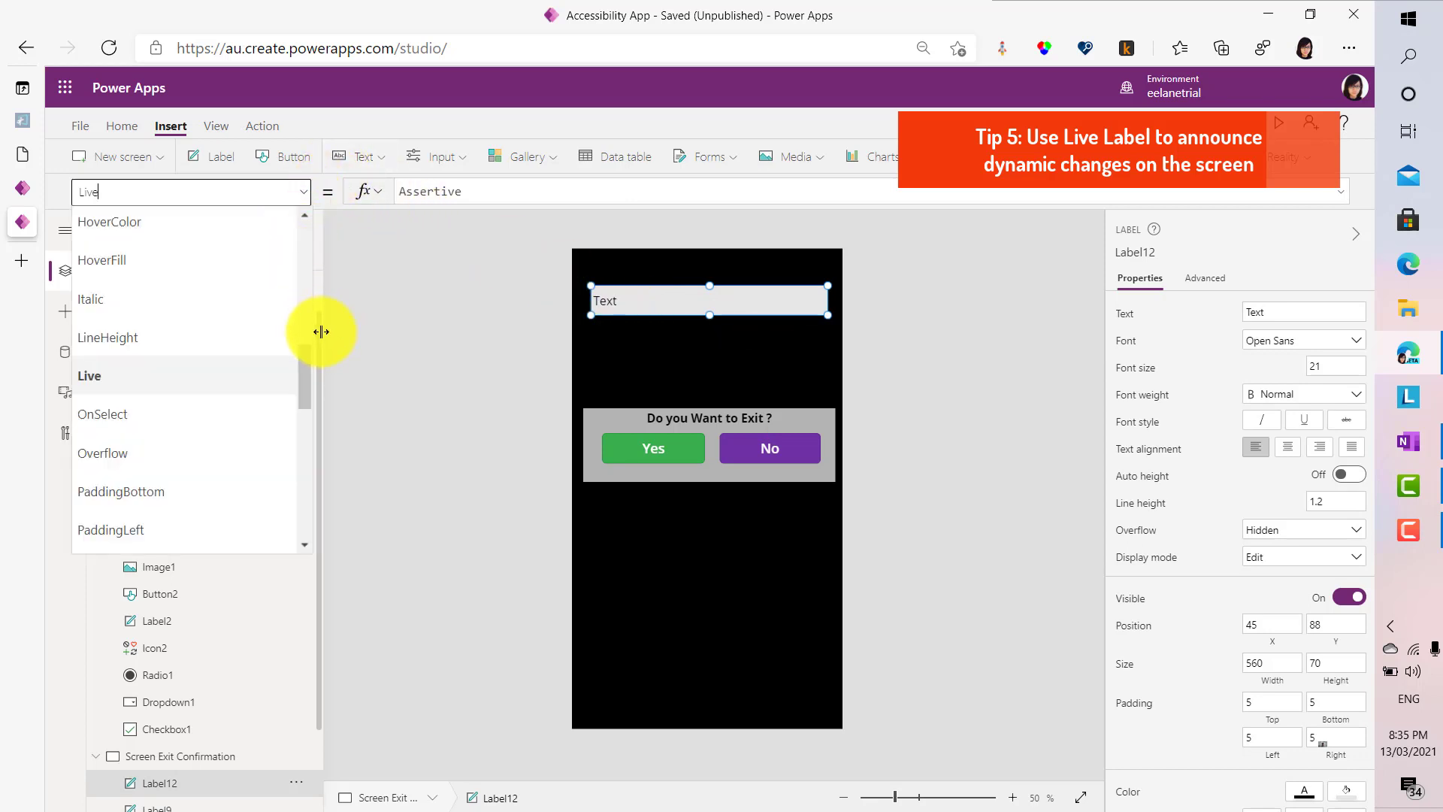
left_click_drag(307, 354, 297, 458)
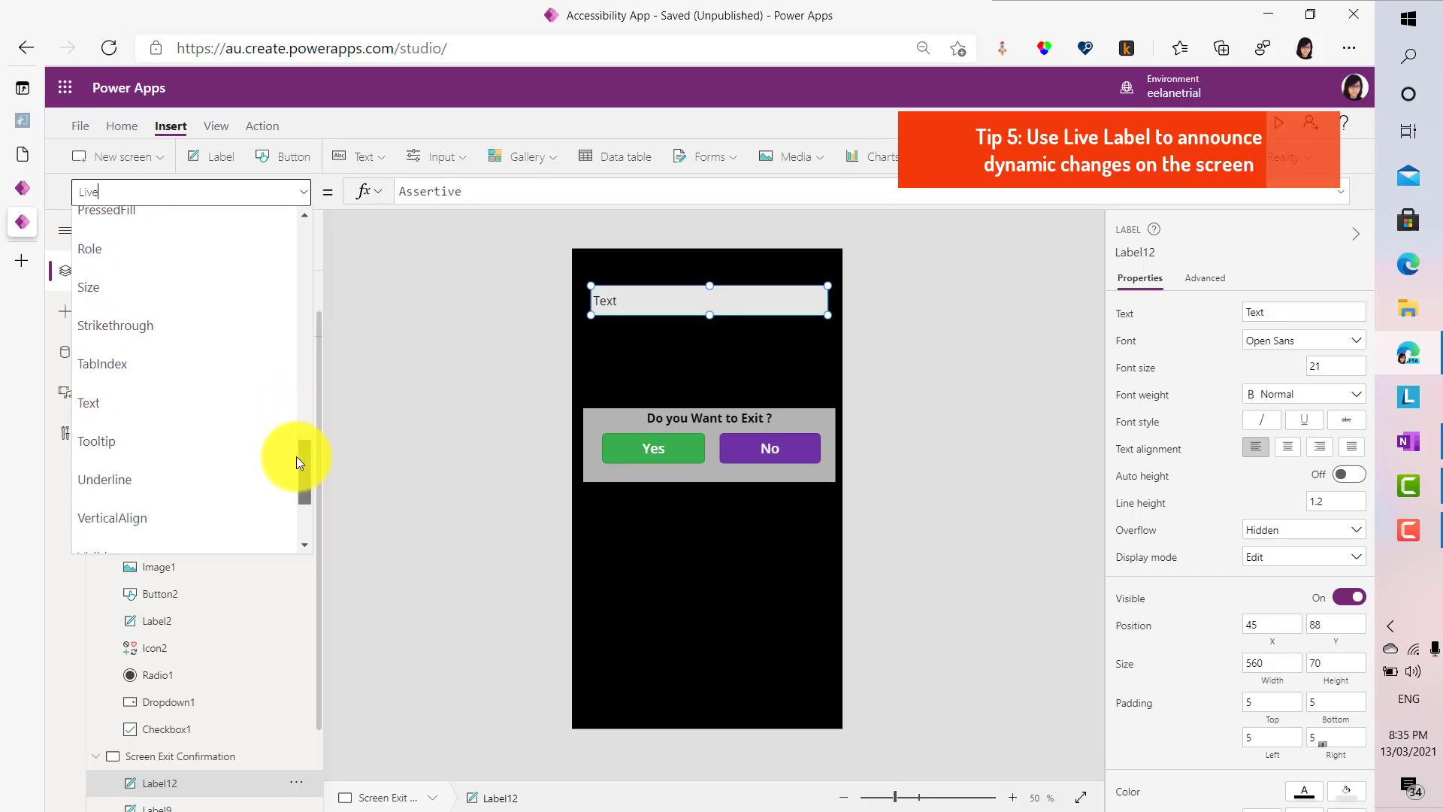
left_click(263, 406)
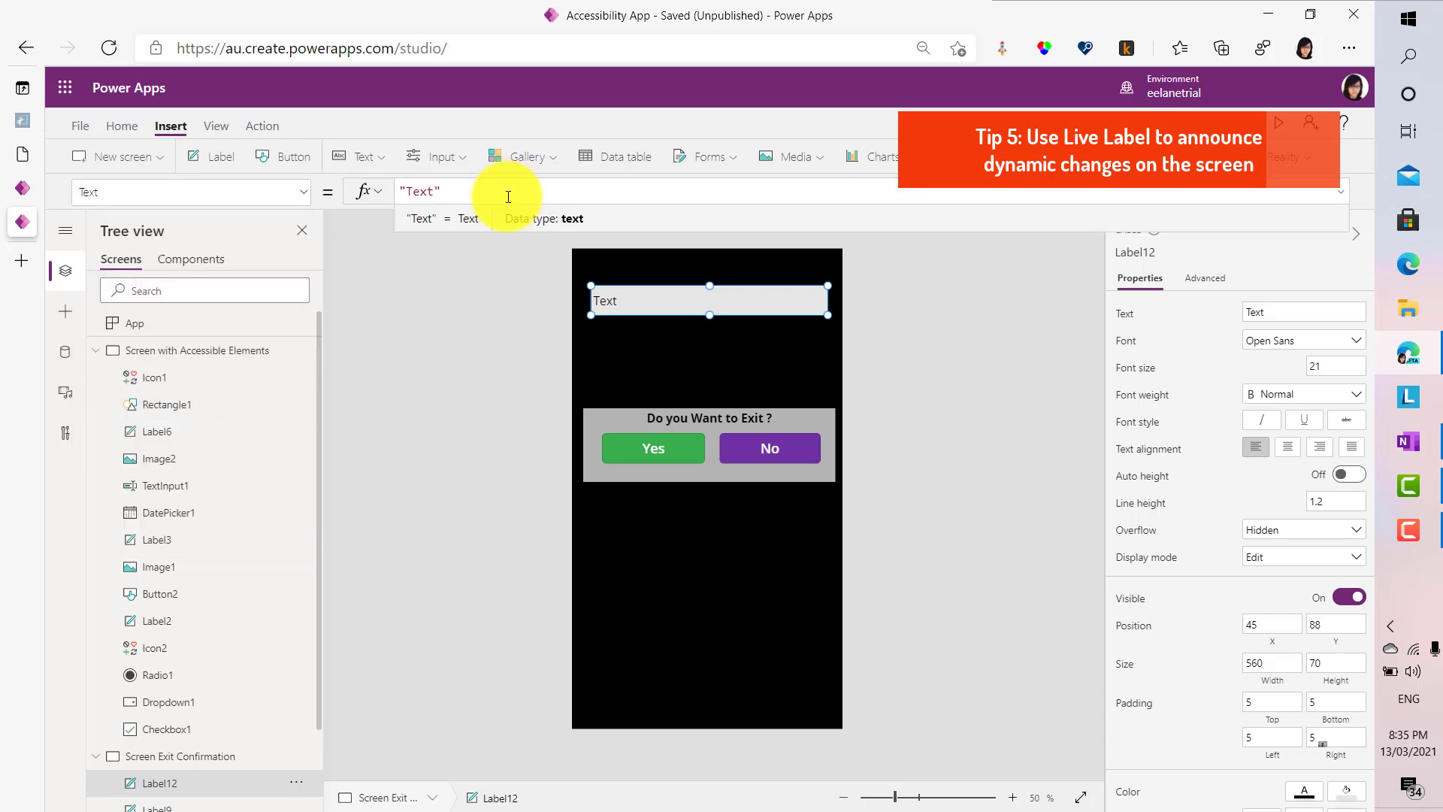
key("BackSpace")
key("BackSpace")
key("BackSpace")
key("BackSpace")
key("BackSpace")
key("BackSpace")
type("announce")
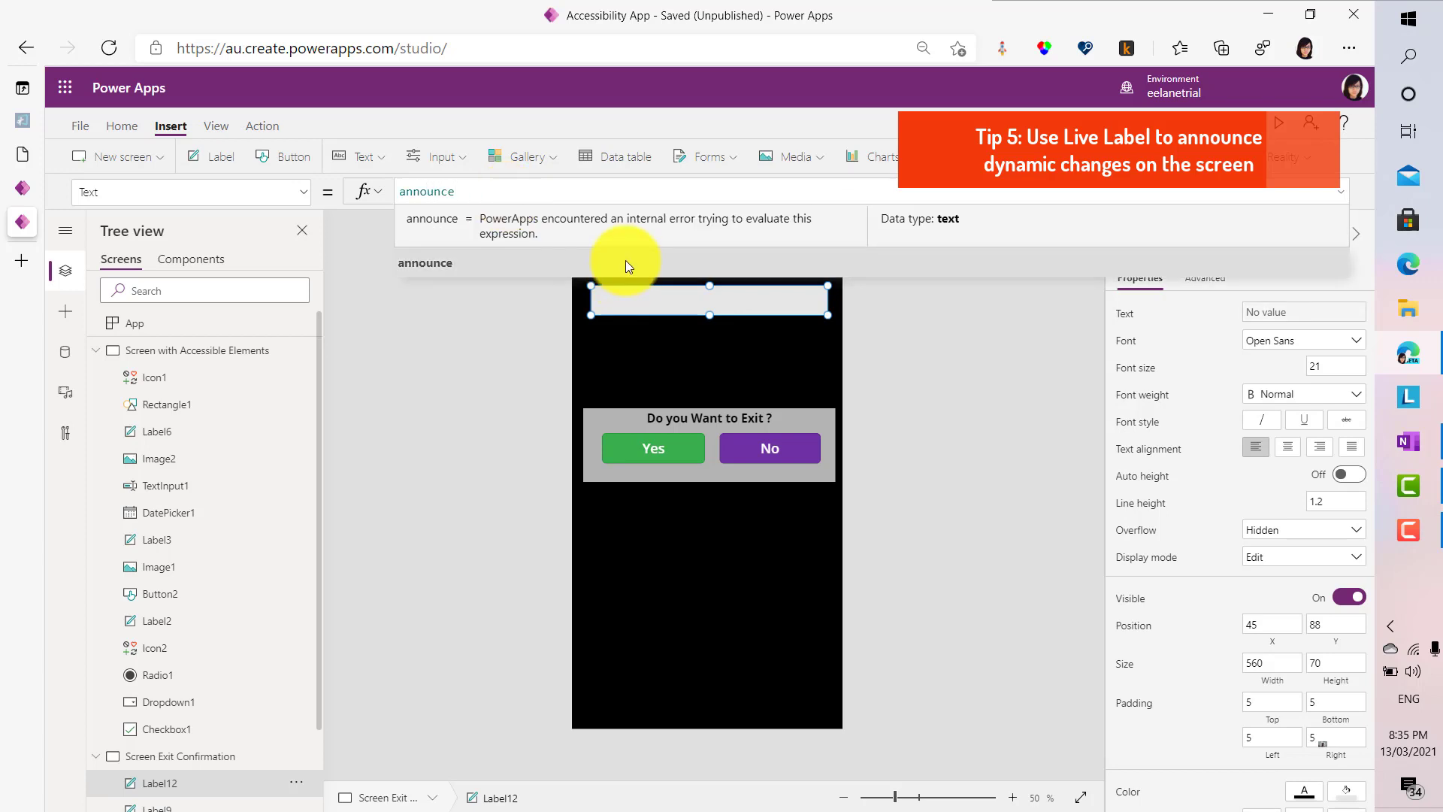
left_click(982, 494)
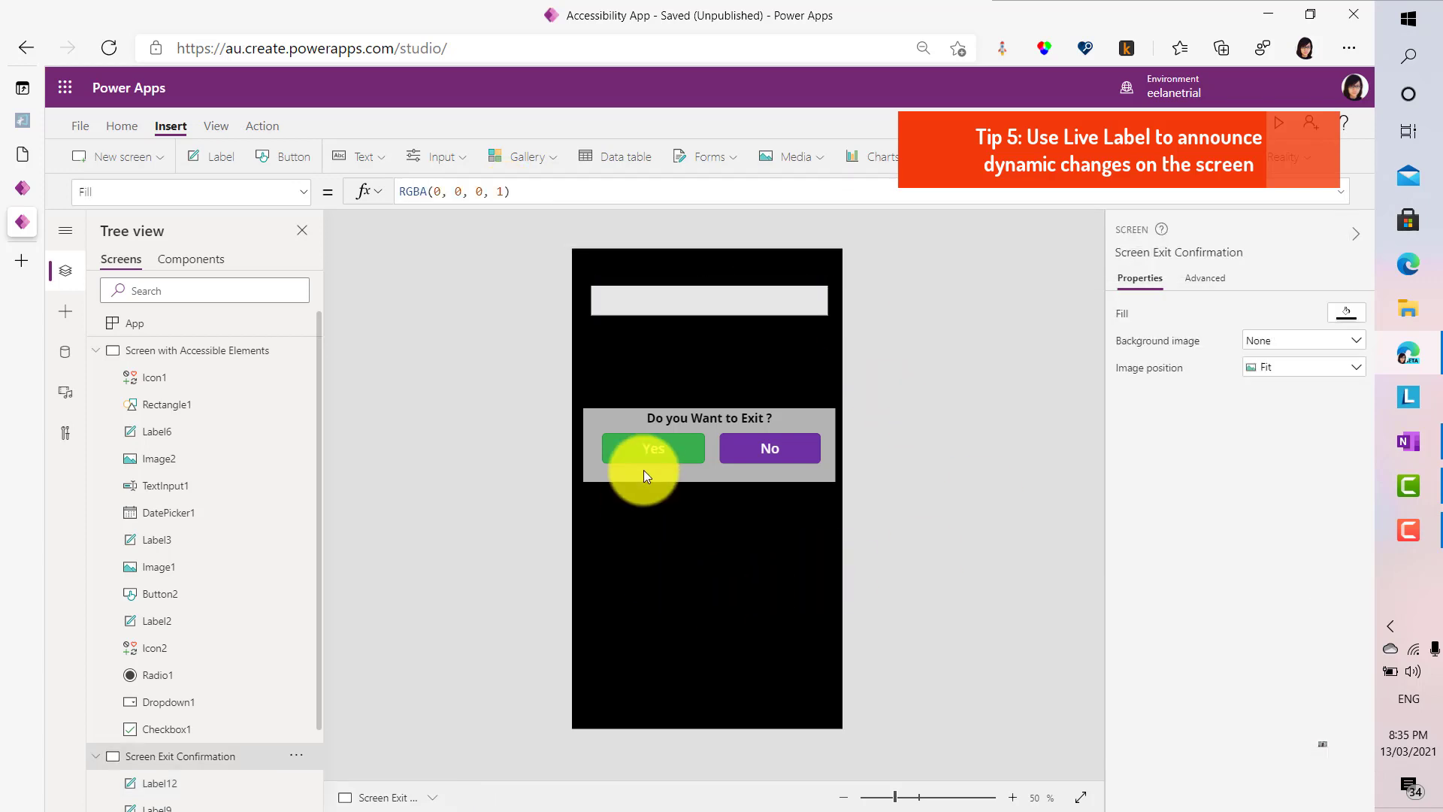
Set the height of the live label above the exit prompt to 0
left_click(801, 302)
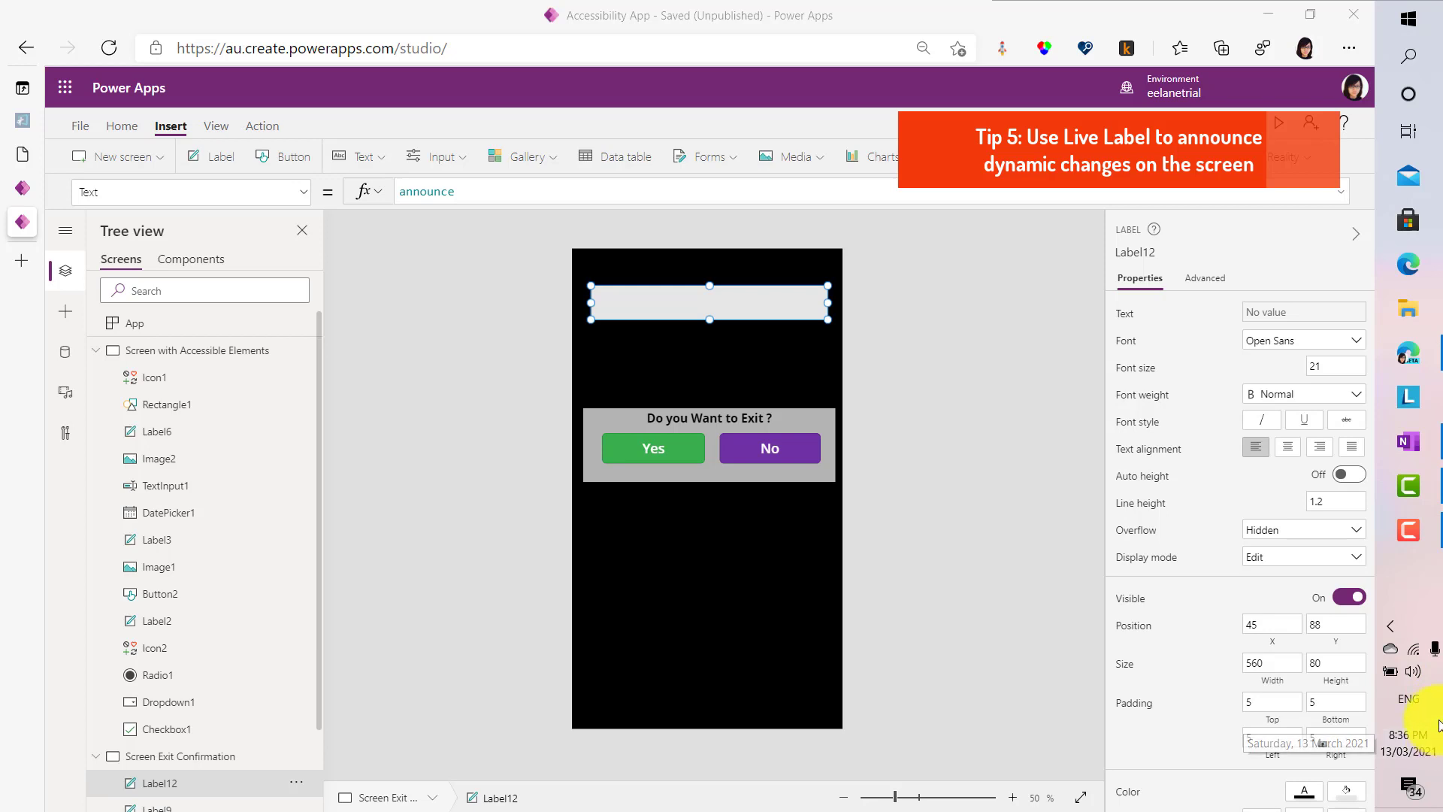
left_click(1325, 662)
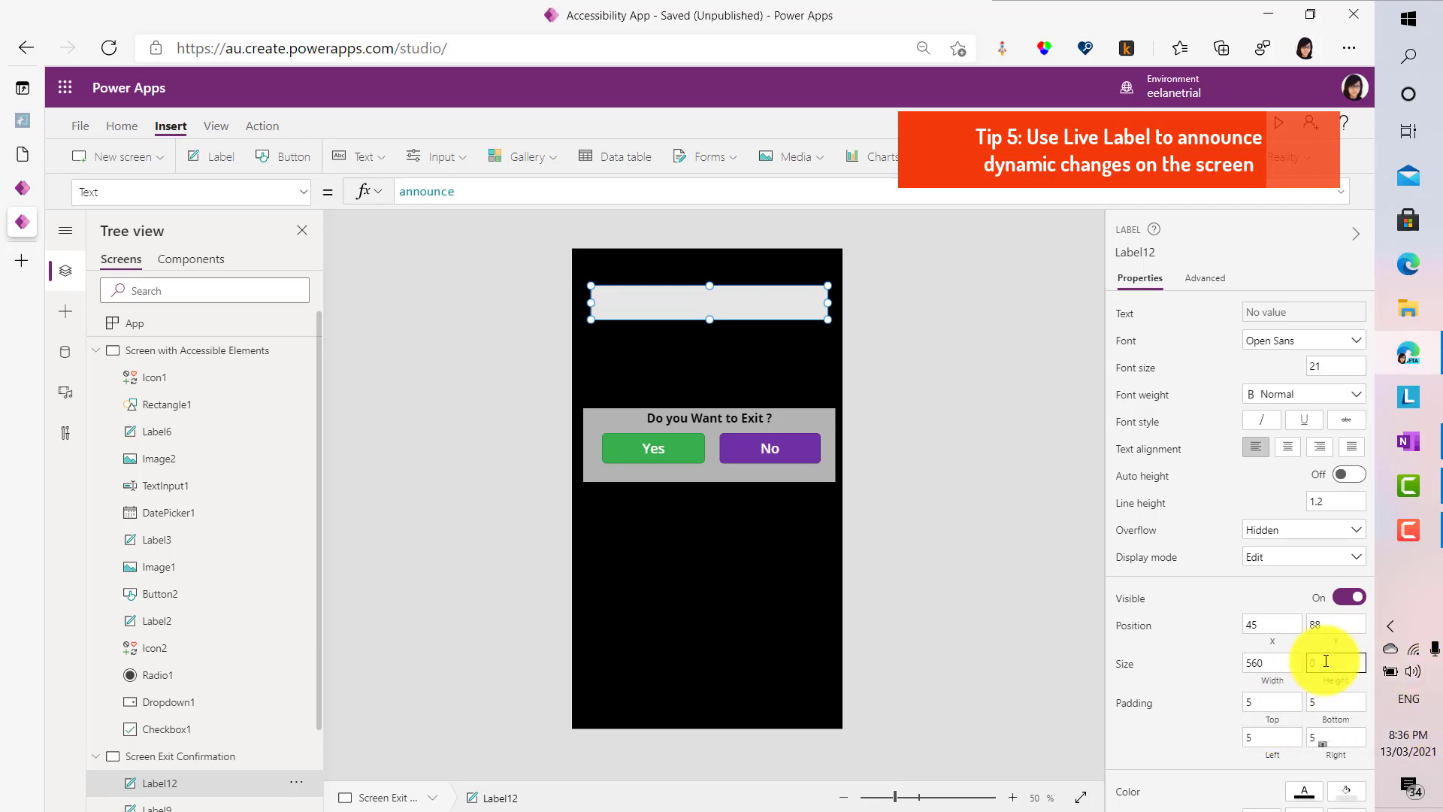
left_click(993, 380)
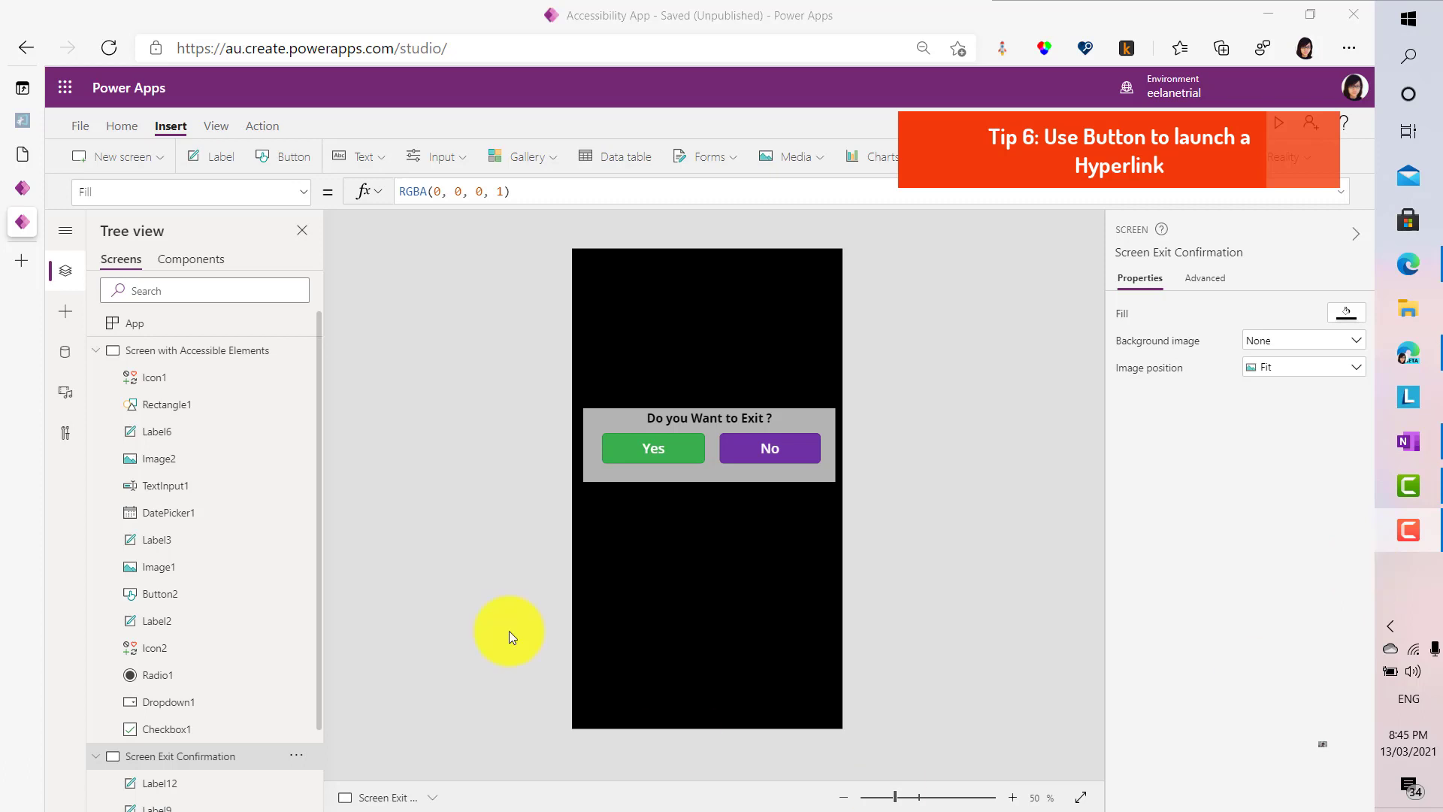
left_click(298, 153)
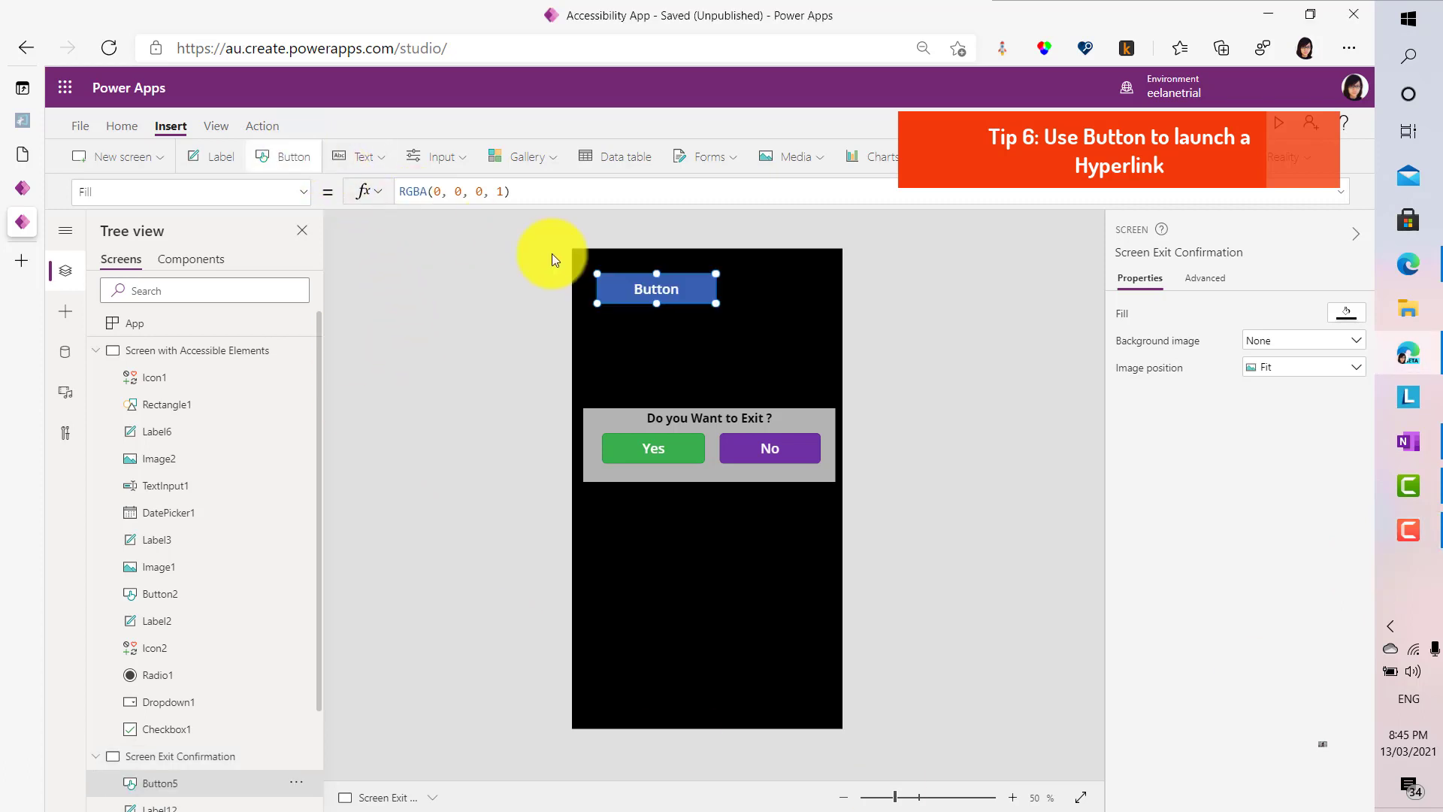
left_click_drag(662, 292, 674, 301)
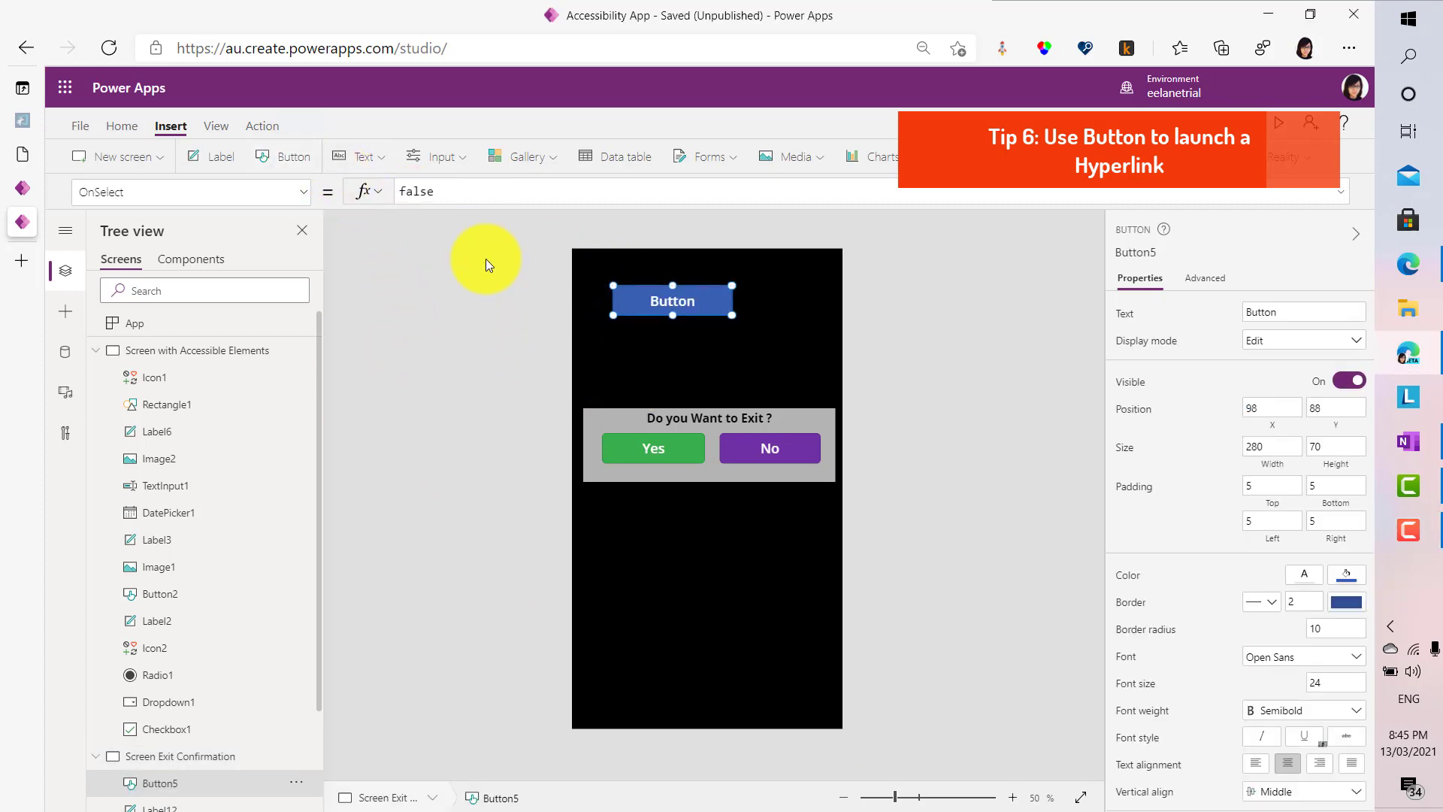
left_click(451, 195)
key("BackSpace")
key("BackSpace")
key("BackSpace")
key("BackSpace")
key("BackSpace")
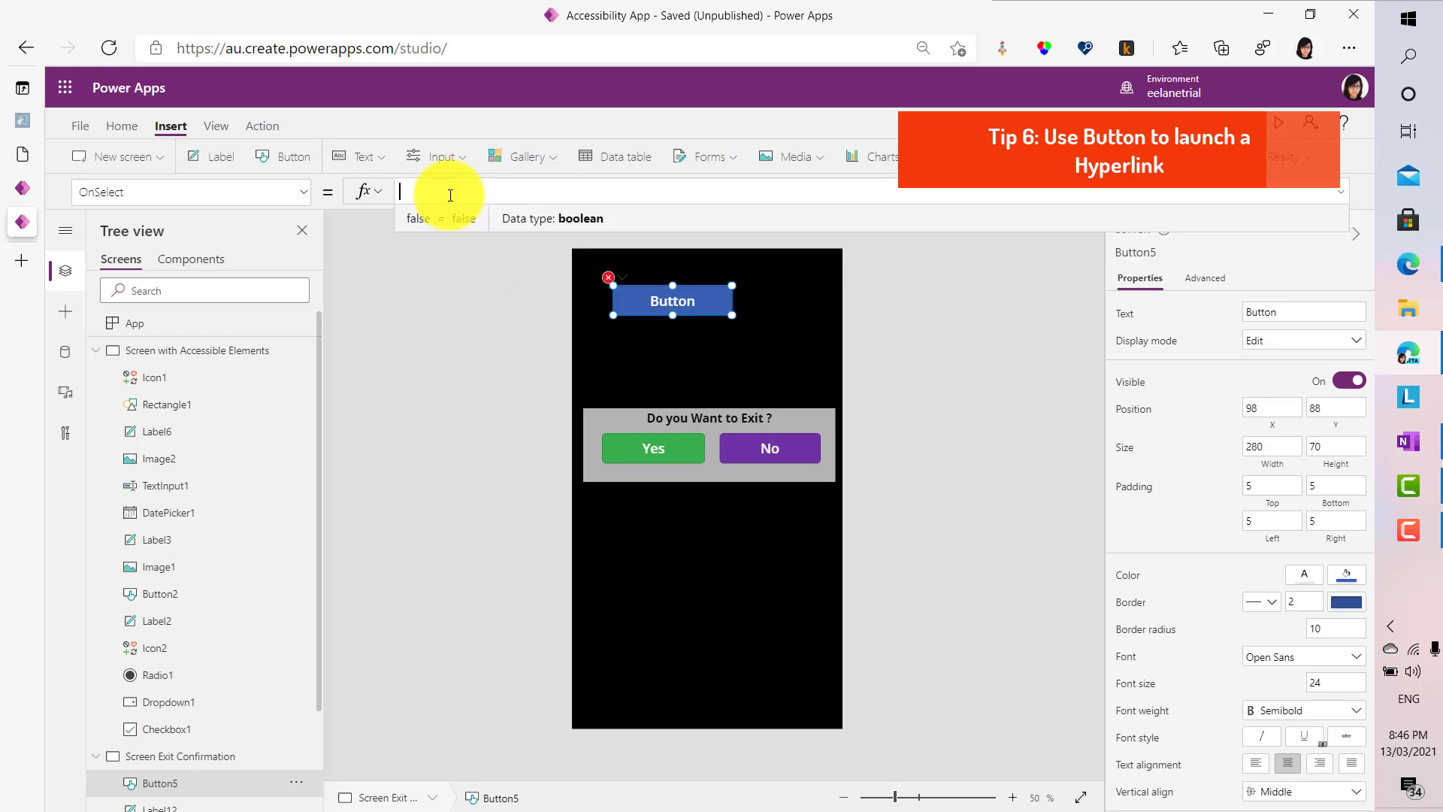
type("Launc")
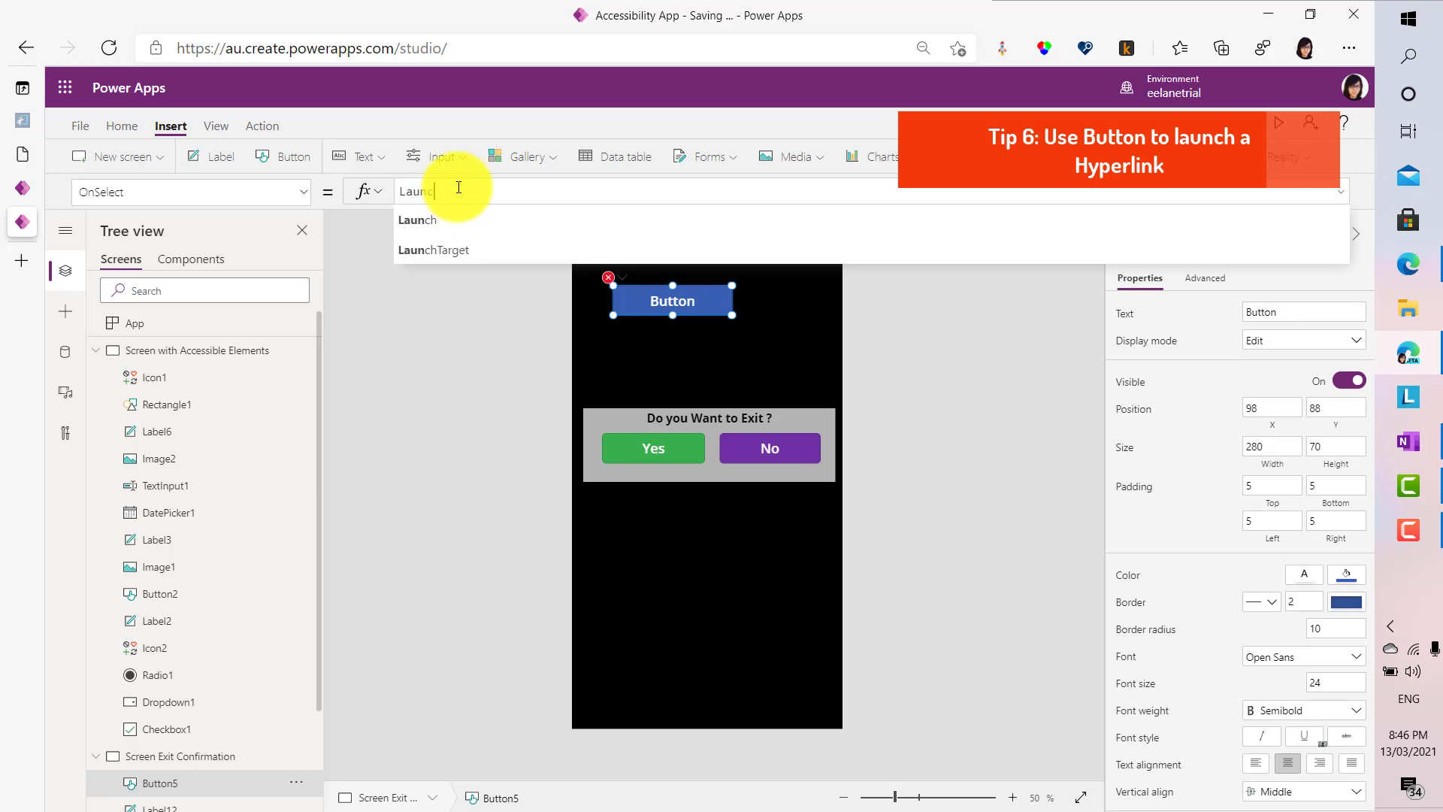
type("h(")
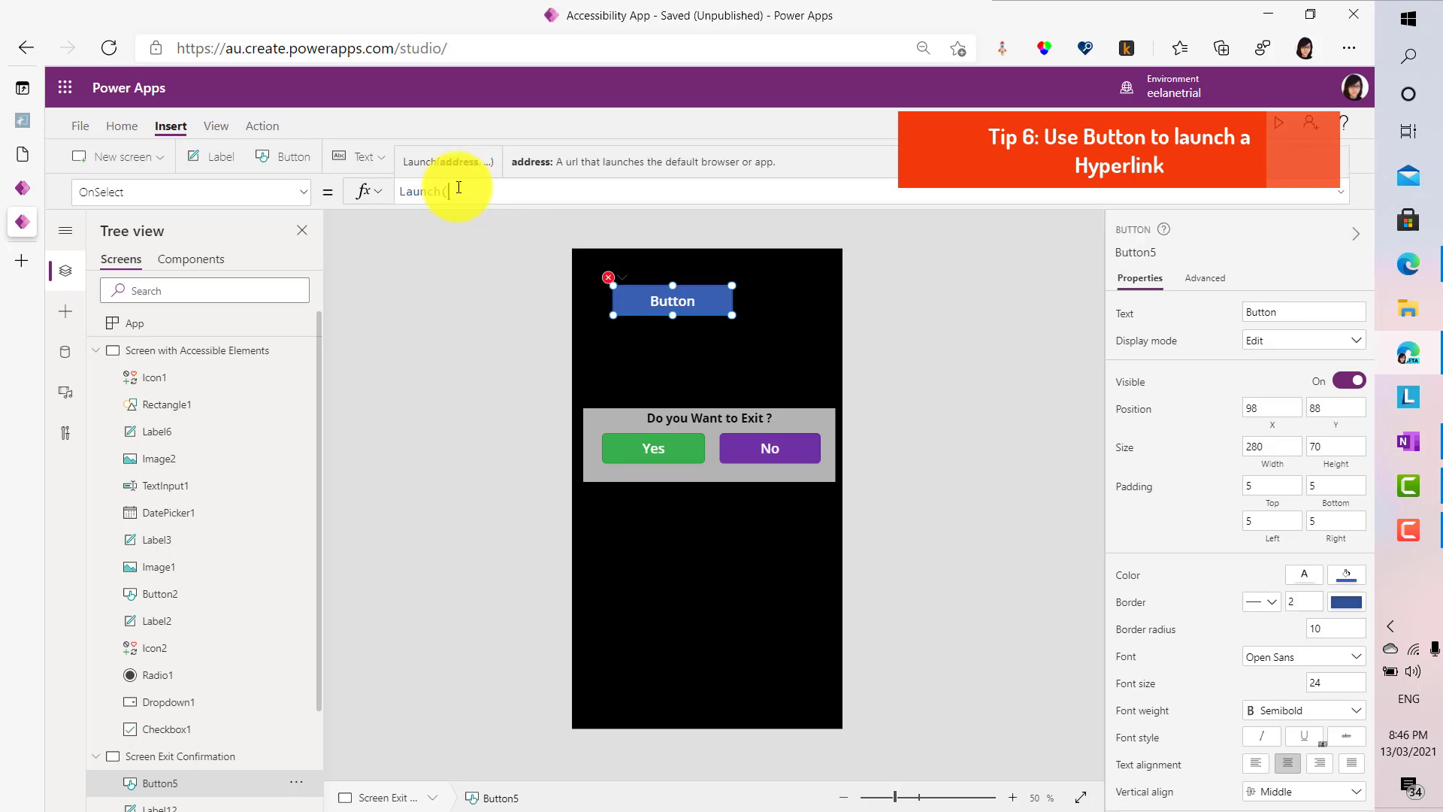
type("\"https://eelane.com)\"")
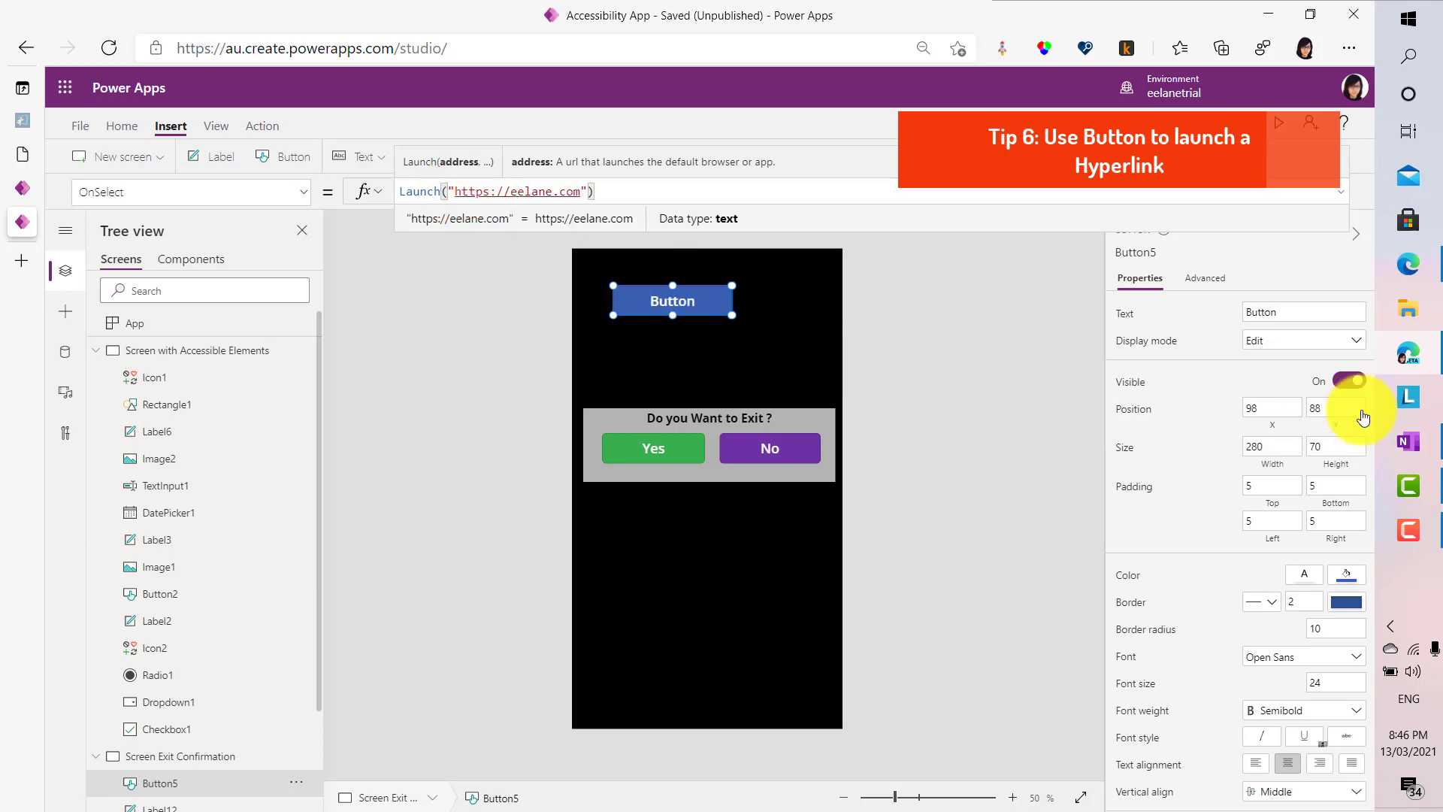
Change the new button's text to say it opens the blog, naming the blog's owner, and widen the button to fit
left_click(1327, 311)
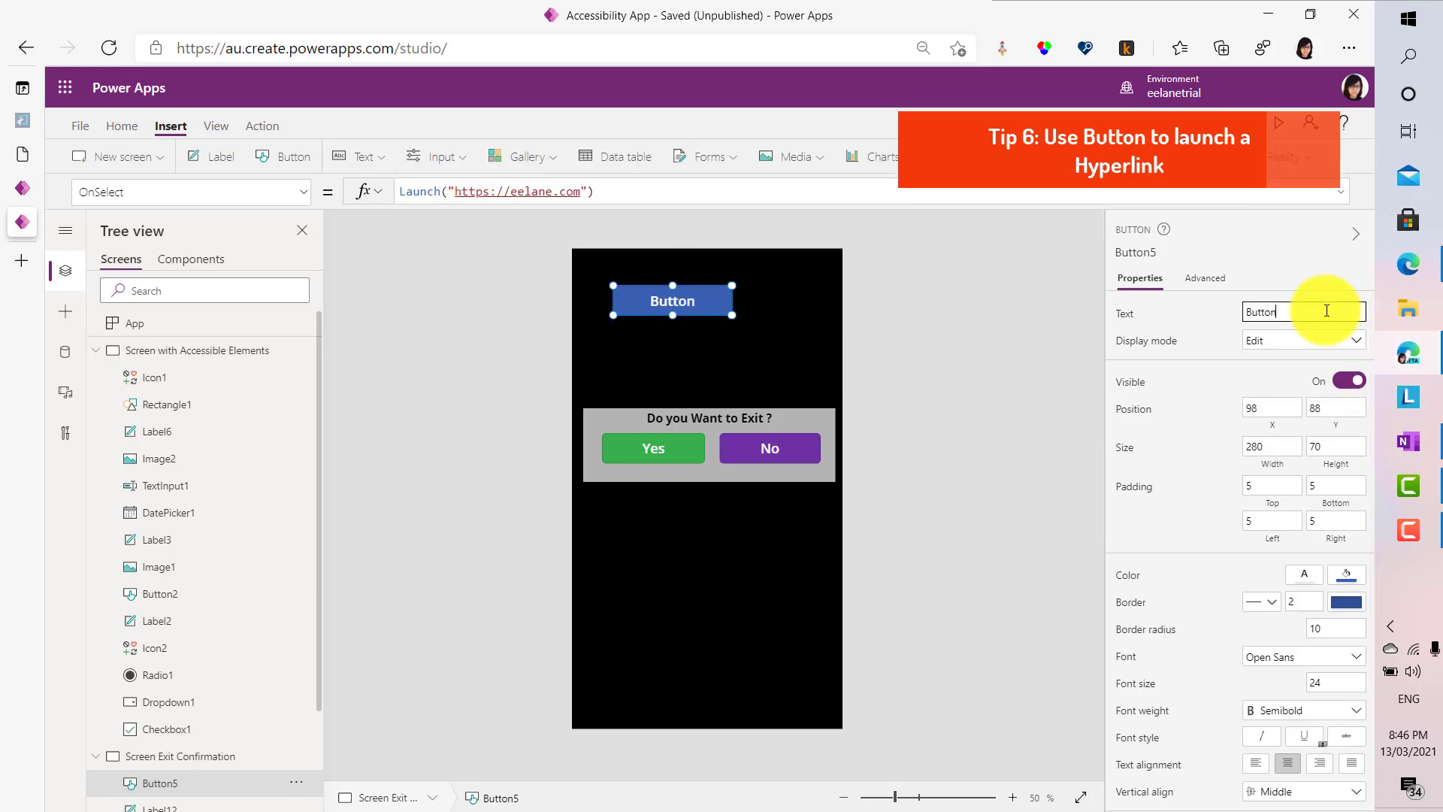
key("BackSpace")
key("BackSpace")
key("BackSpace")
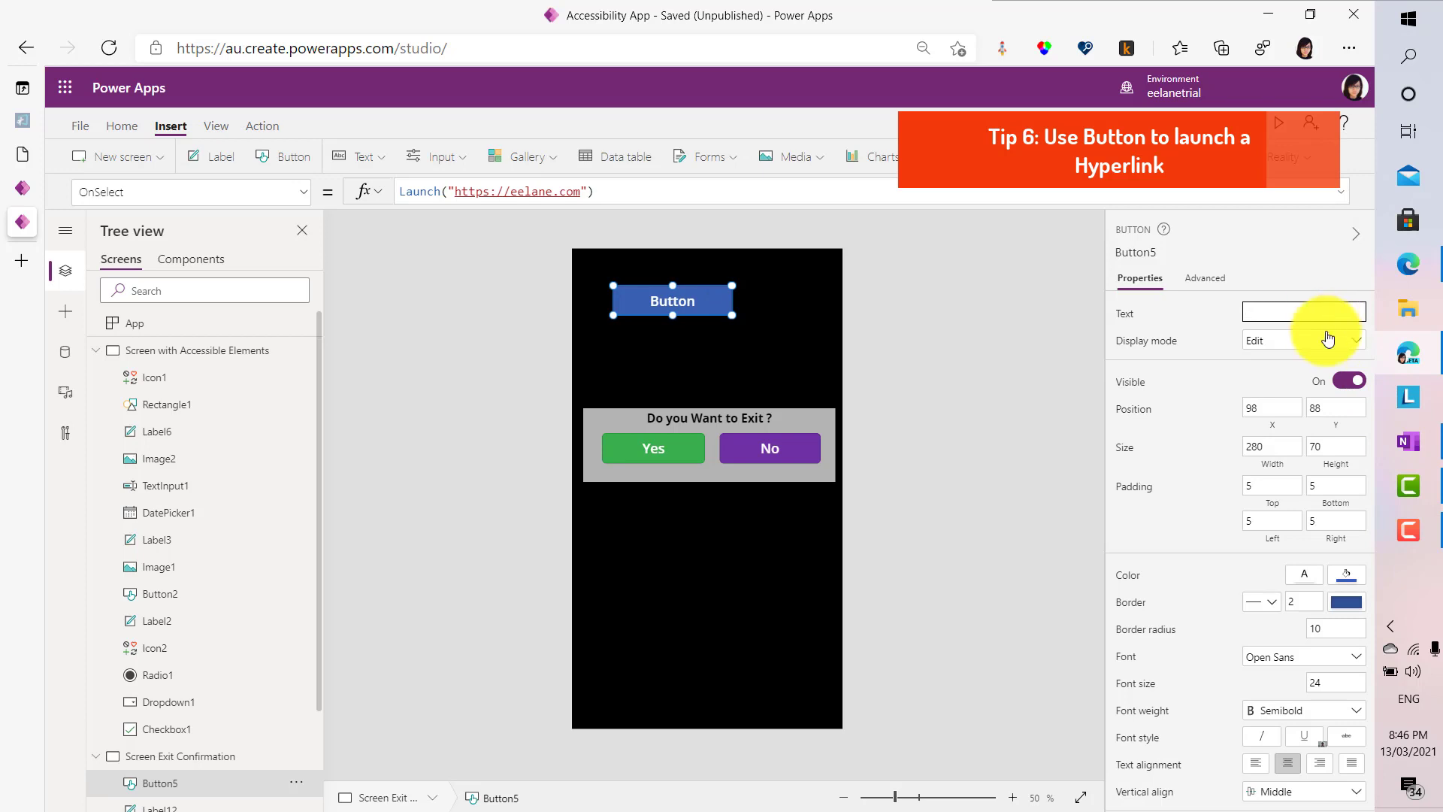
type("Launch")
key("BackSpace")
key("BackSpace")
key("BackSpace")
key("BackSpace")
key("BackSpace")
key("BackSpace")
type("Nav")
key("BackSpace")
key("BackSpace")
key("BackSpace")
type("Open Ee Lane's Blog")
left_click(1237, 256)
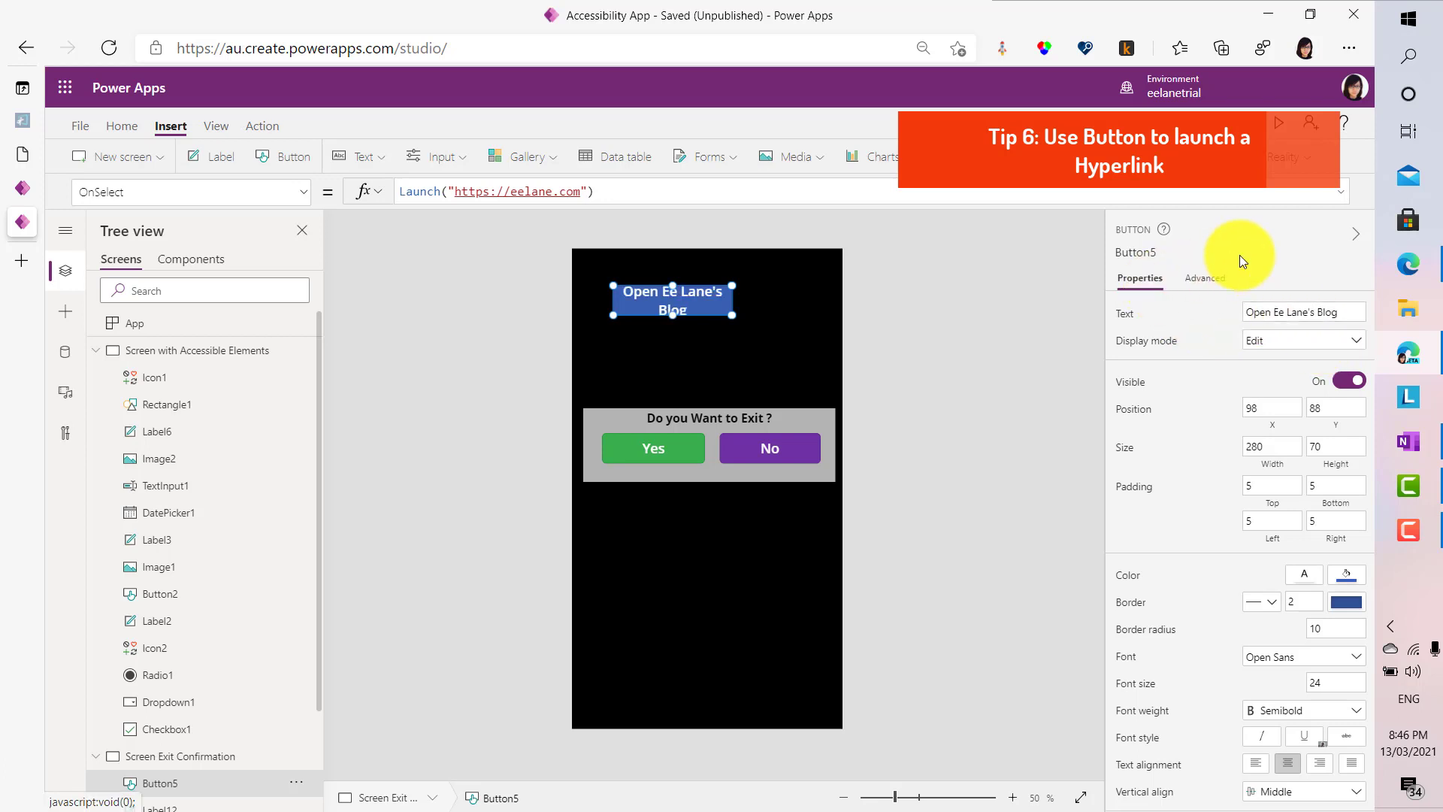
left_click_drag(734, 315, 775, 317)
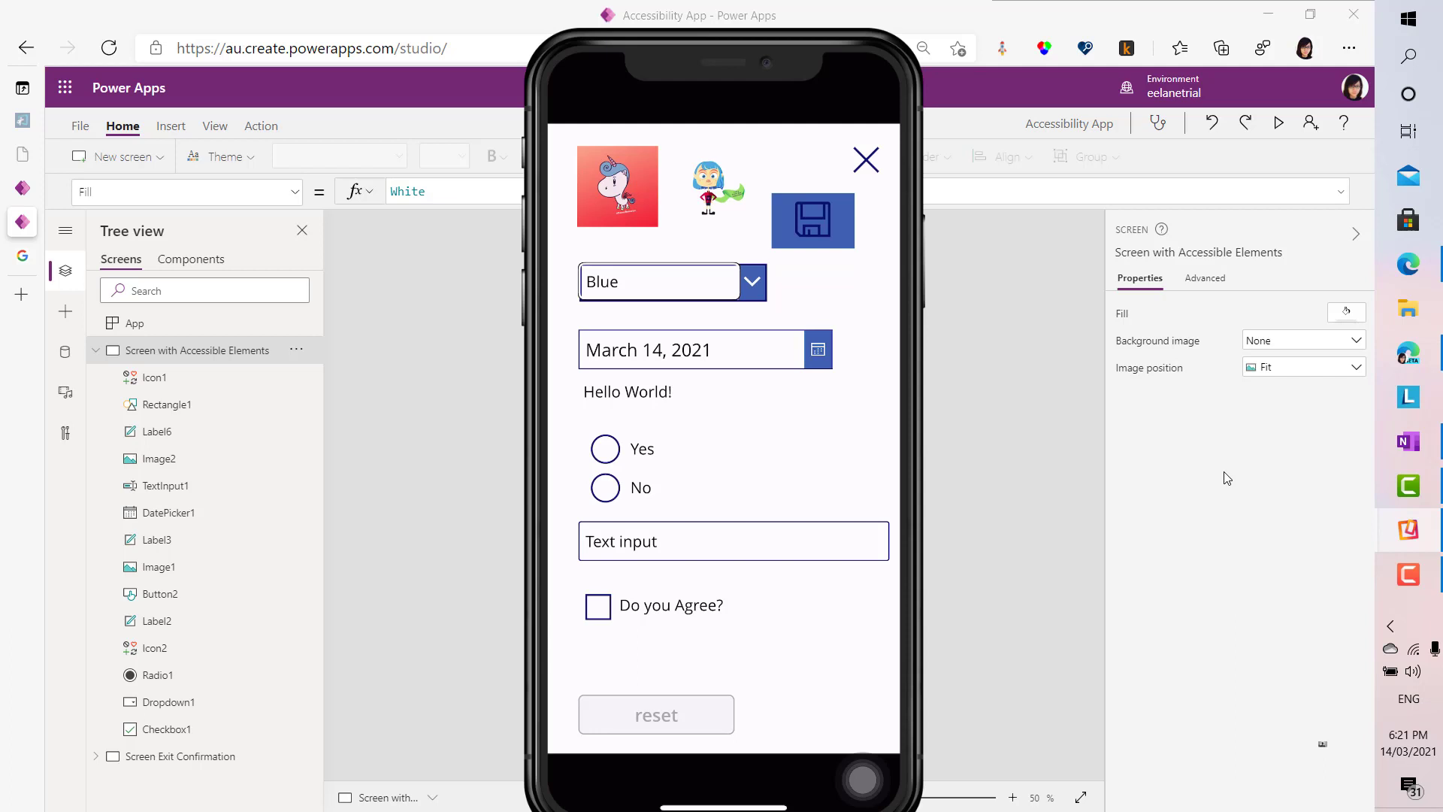
In the app running on the phone, select Orange in the color dropdown and check the "Do you Agree?" box
key("Return")
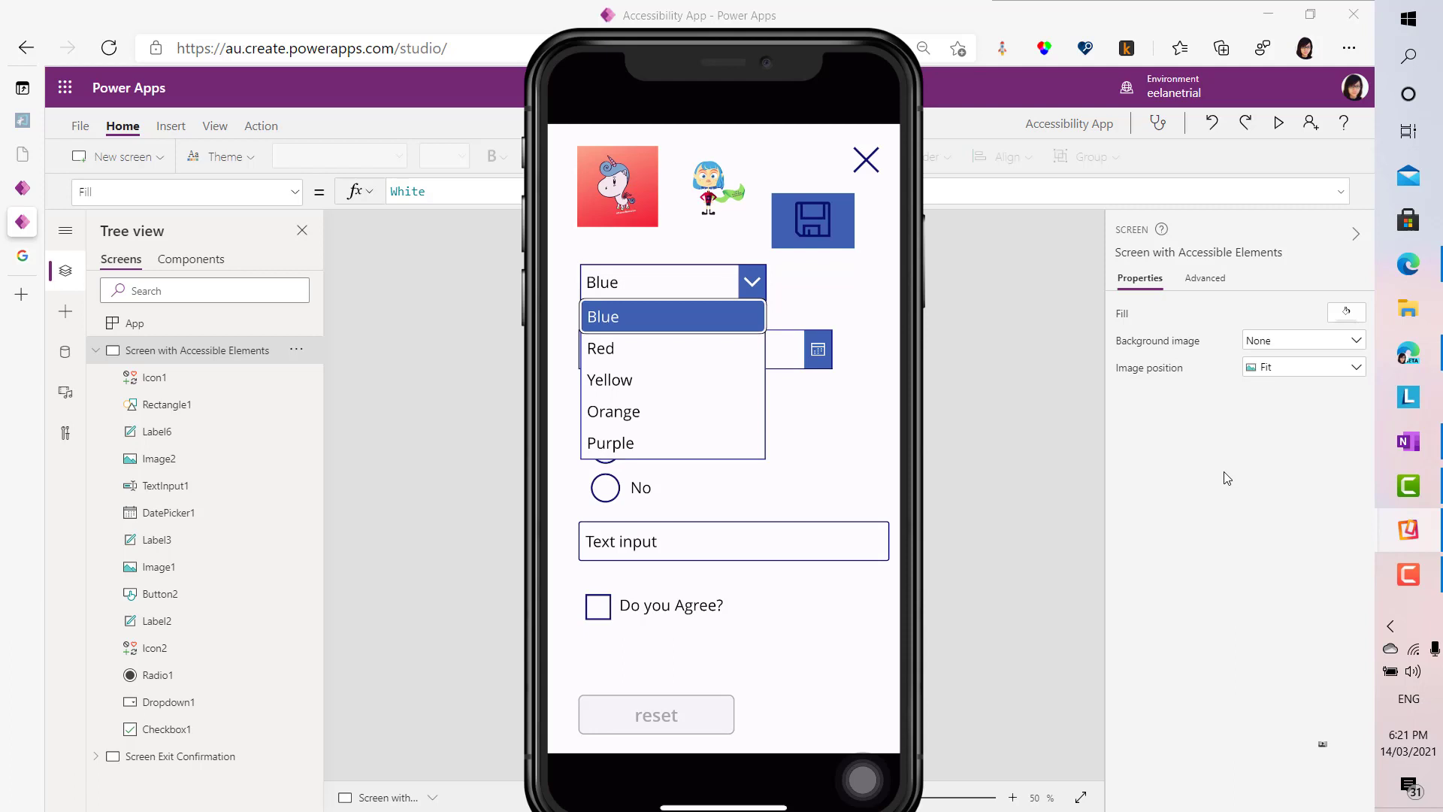
key("Down")
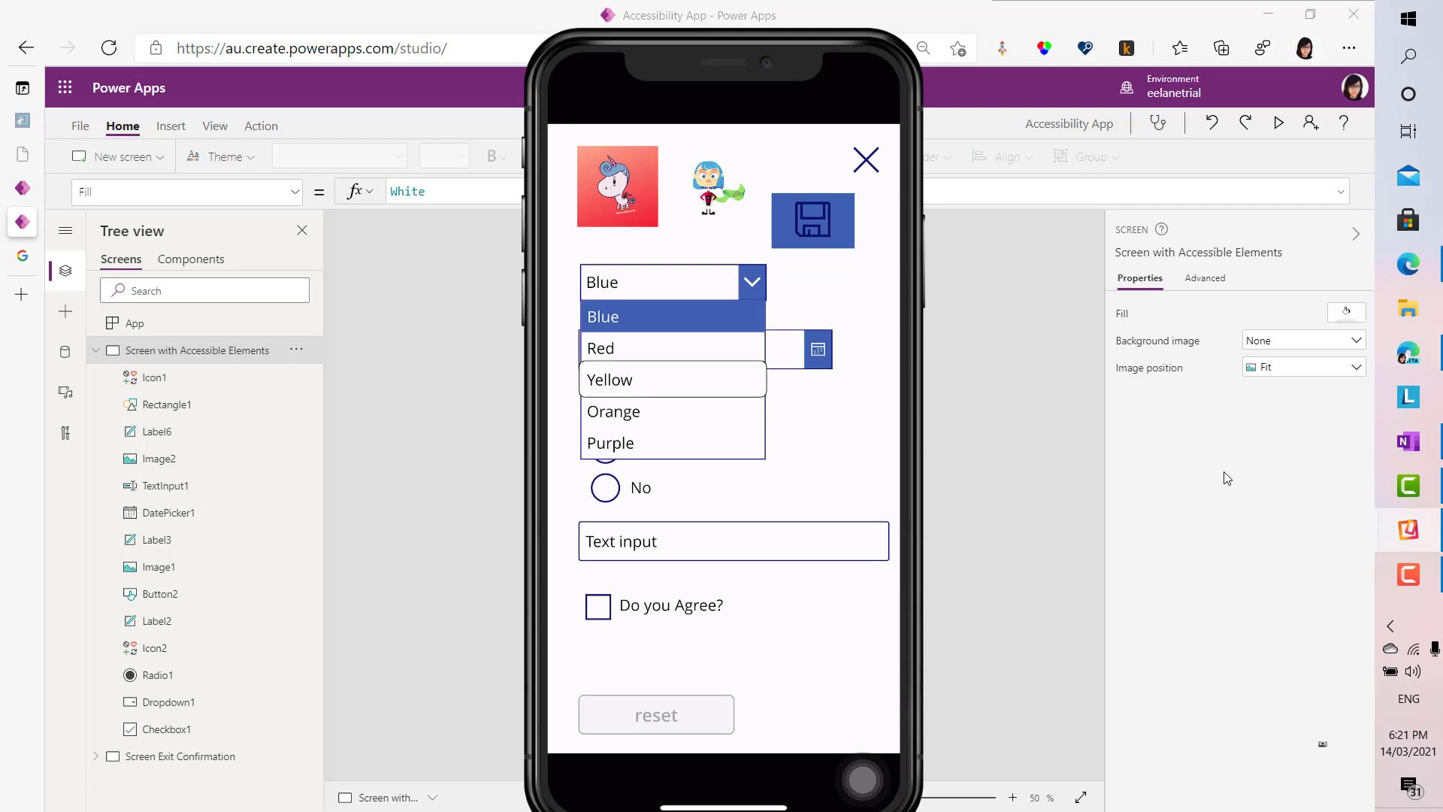
key("Down")
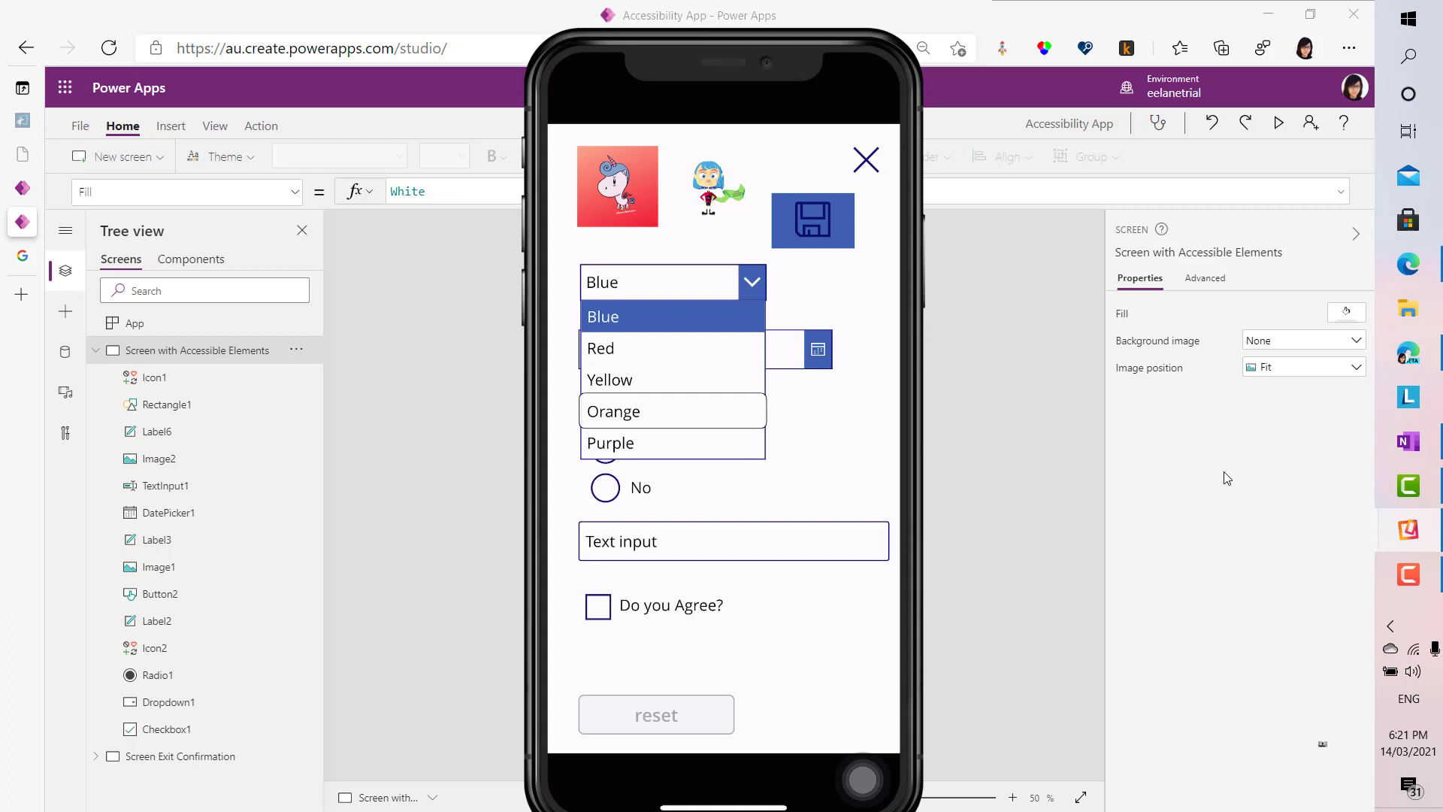
key("Return")
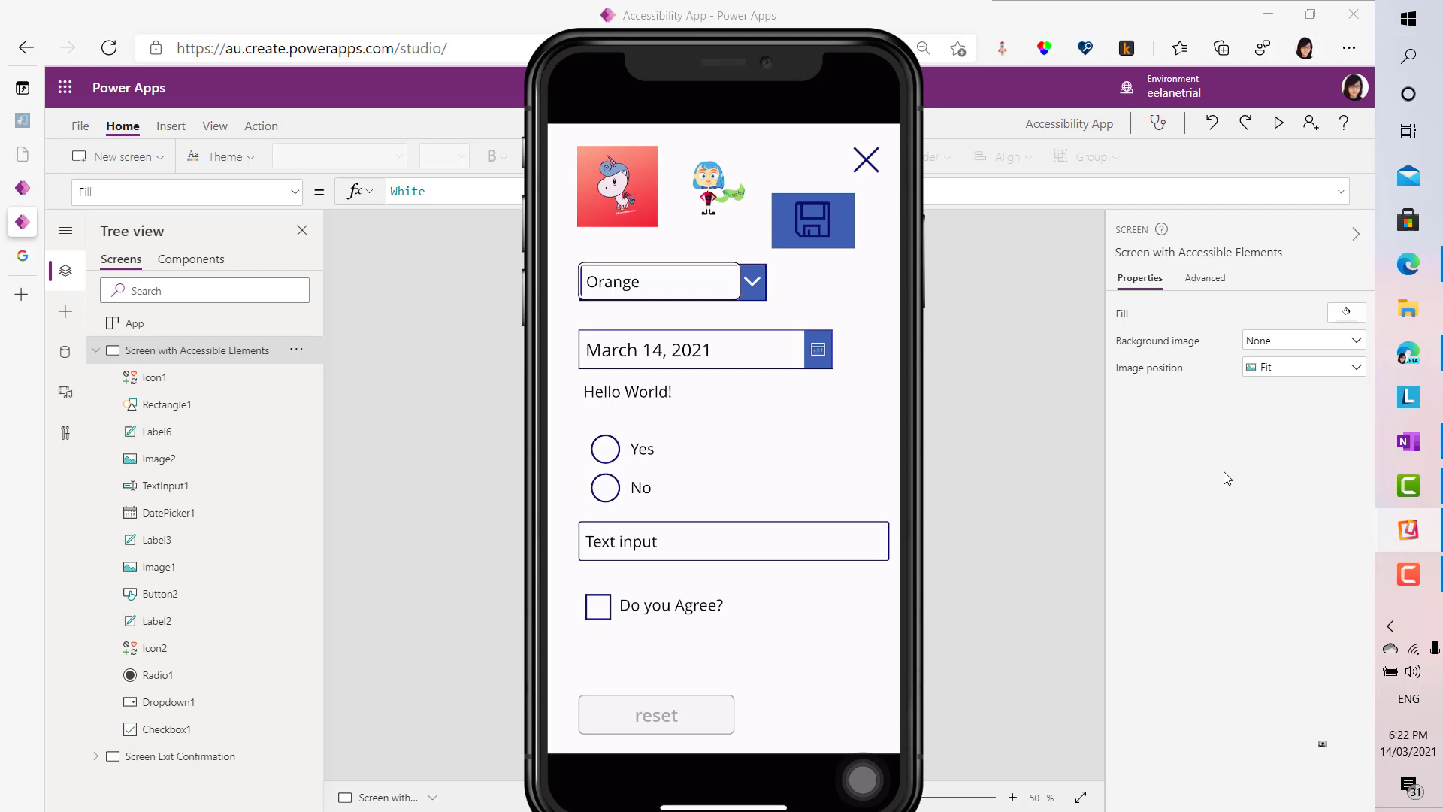
key("Tab")
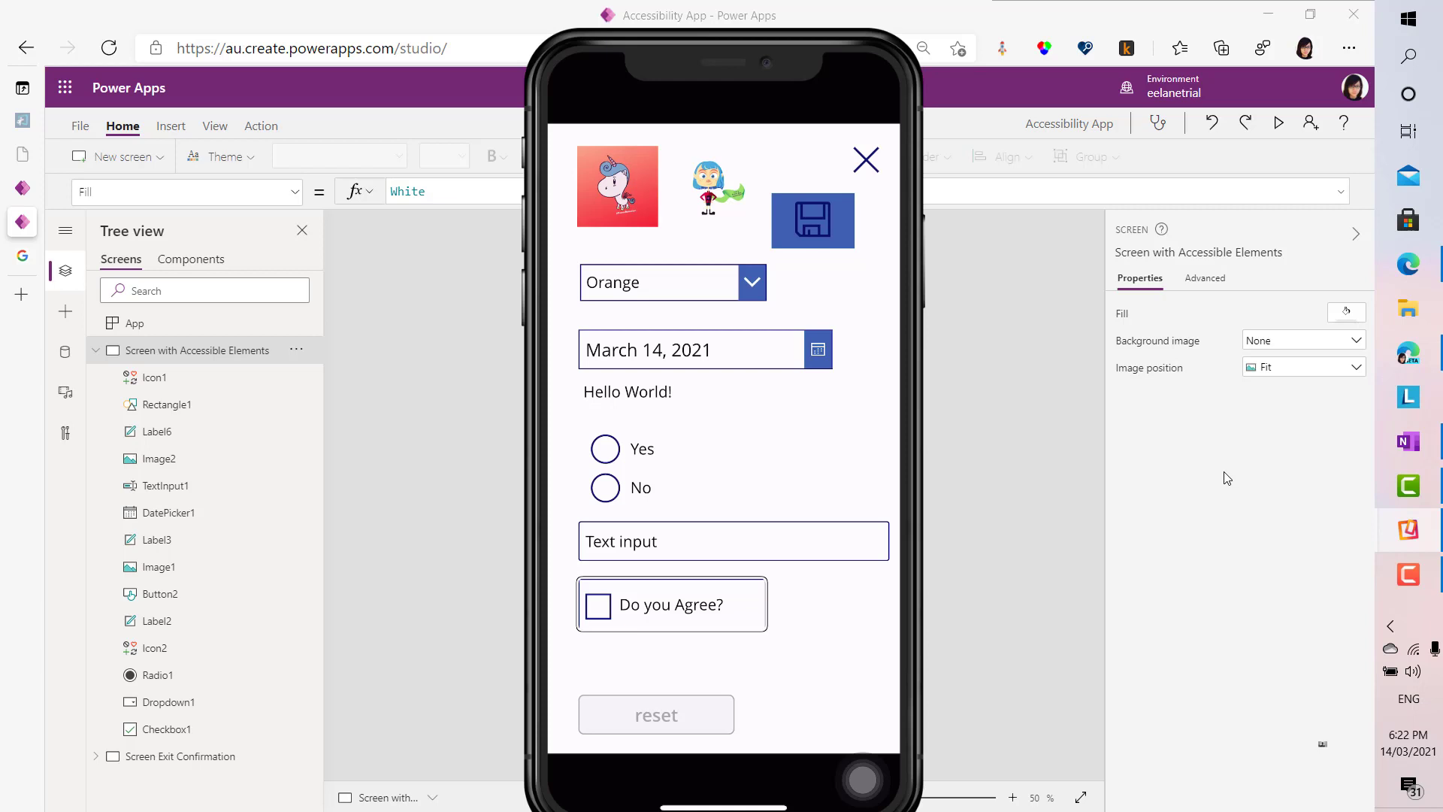
key("space")
Go to the exit confirmation screen through the form's close icon and launch the blog from its button
key("Tab")
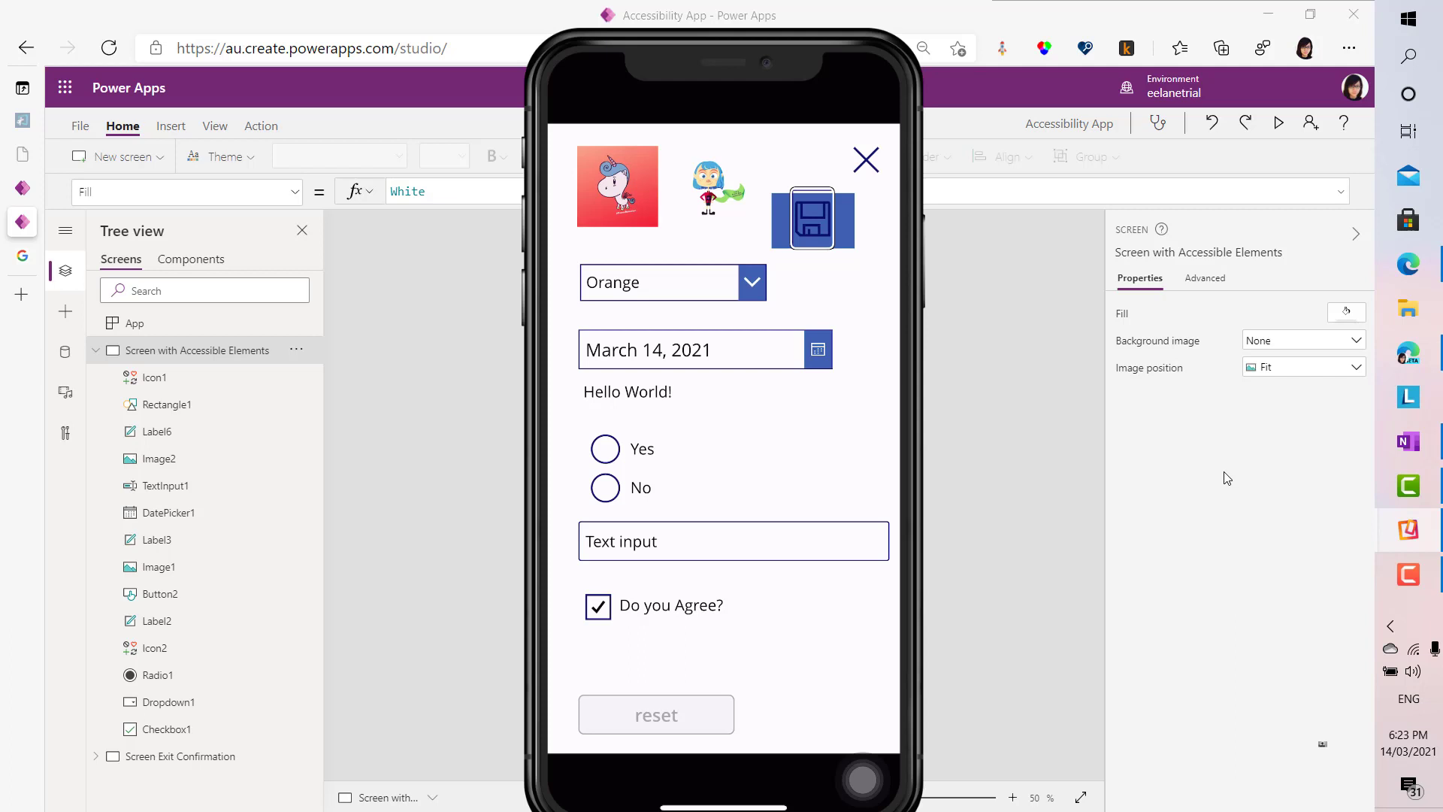
key("Tab")
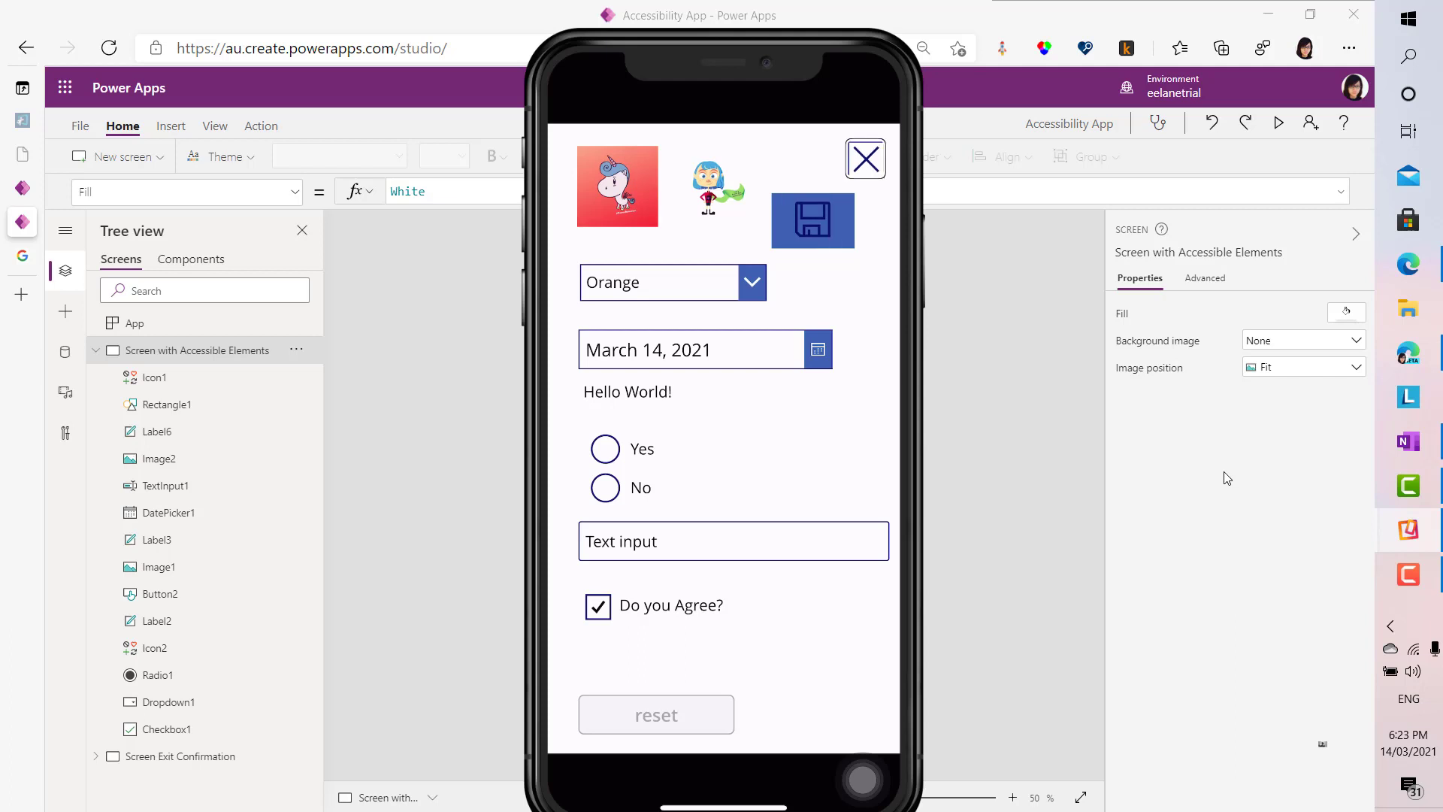
key("Return")
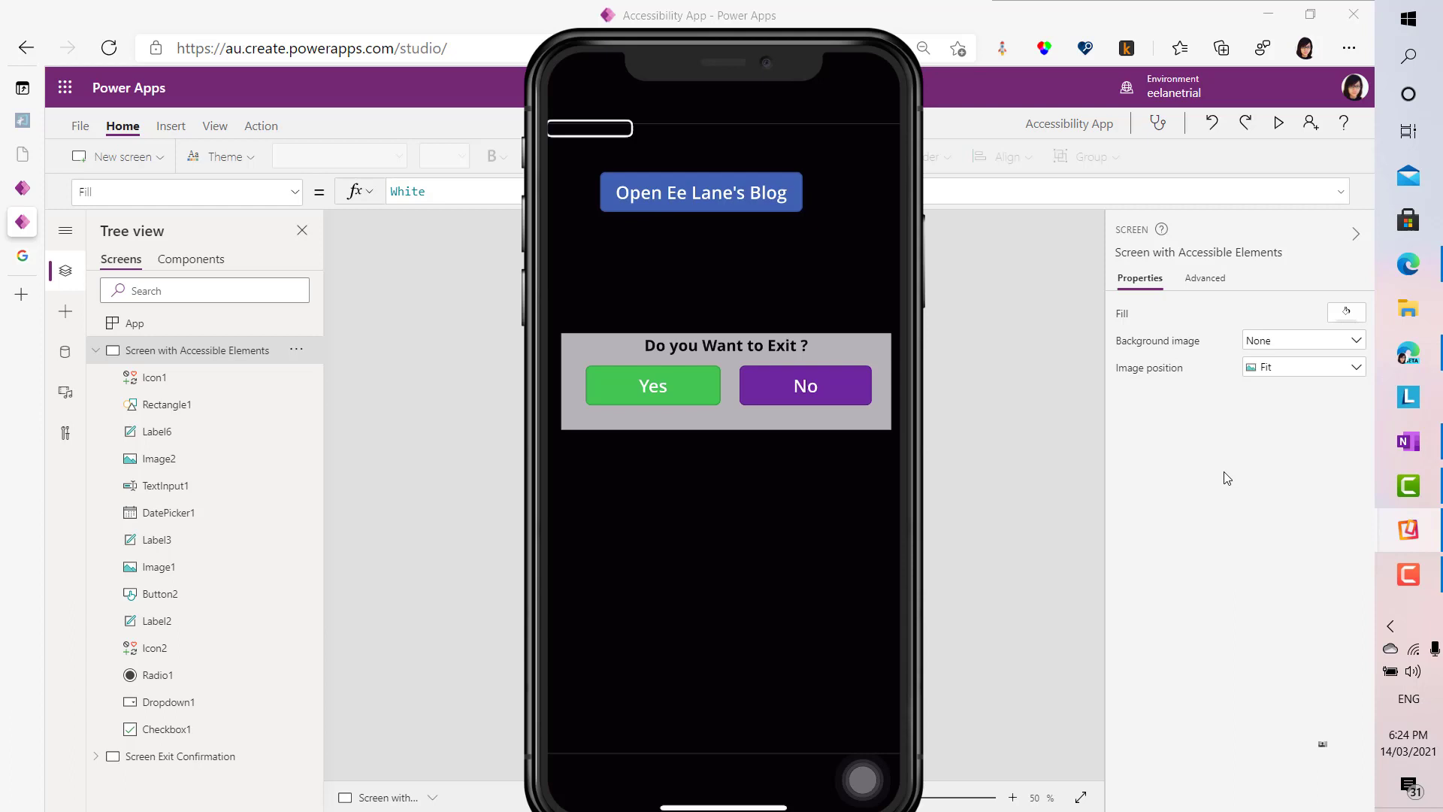
key("Tab")
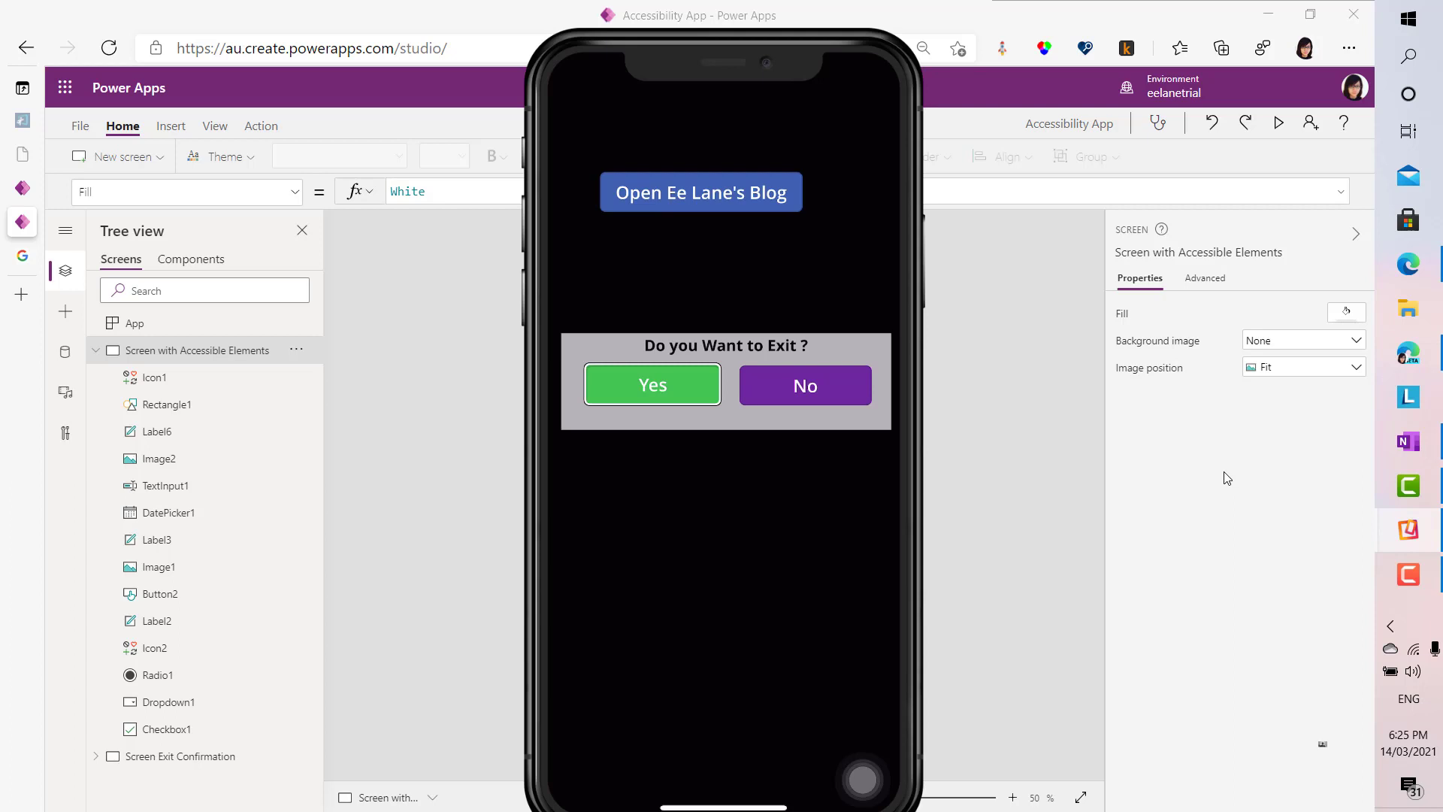
key("Tab")
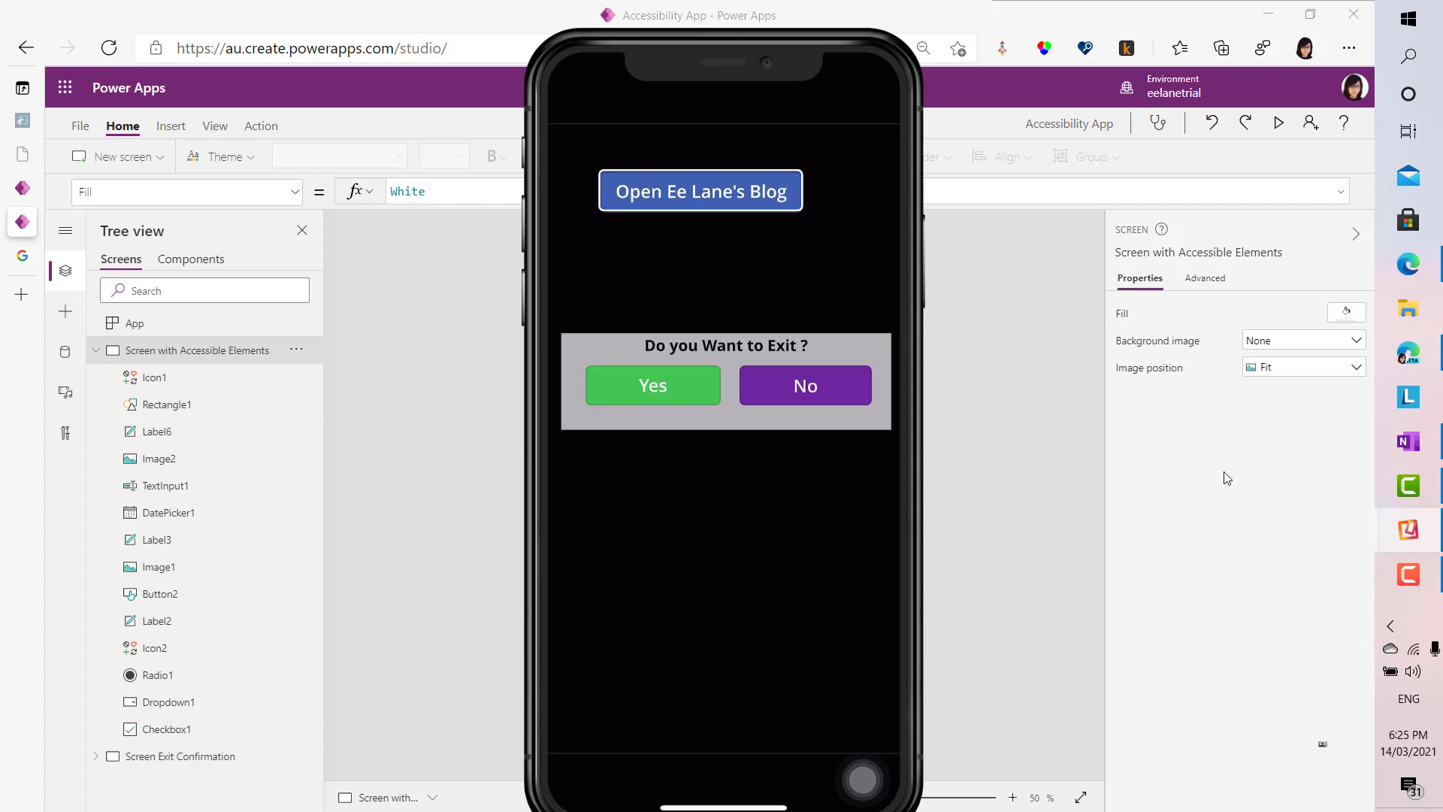
key("Return")
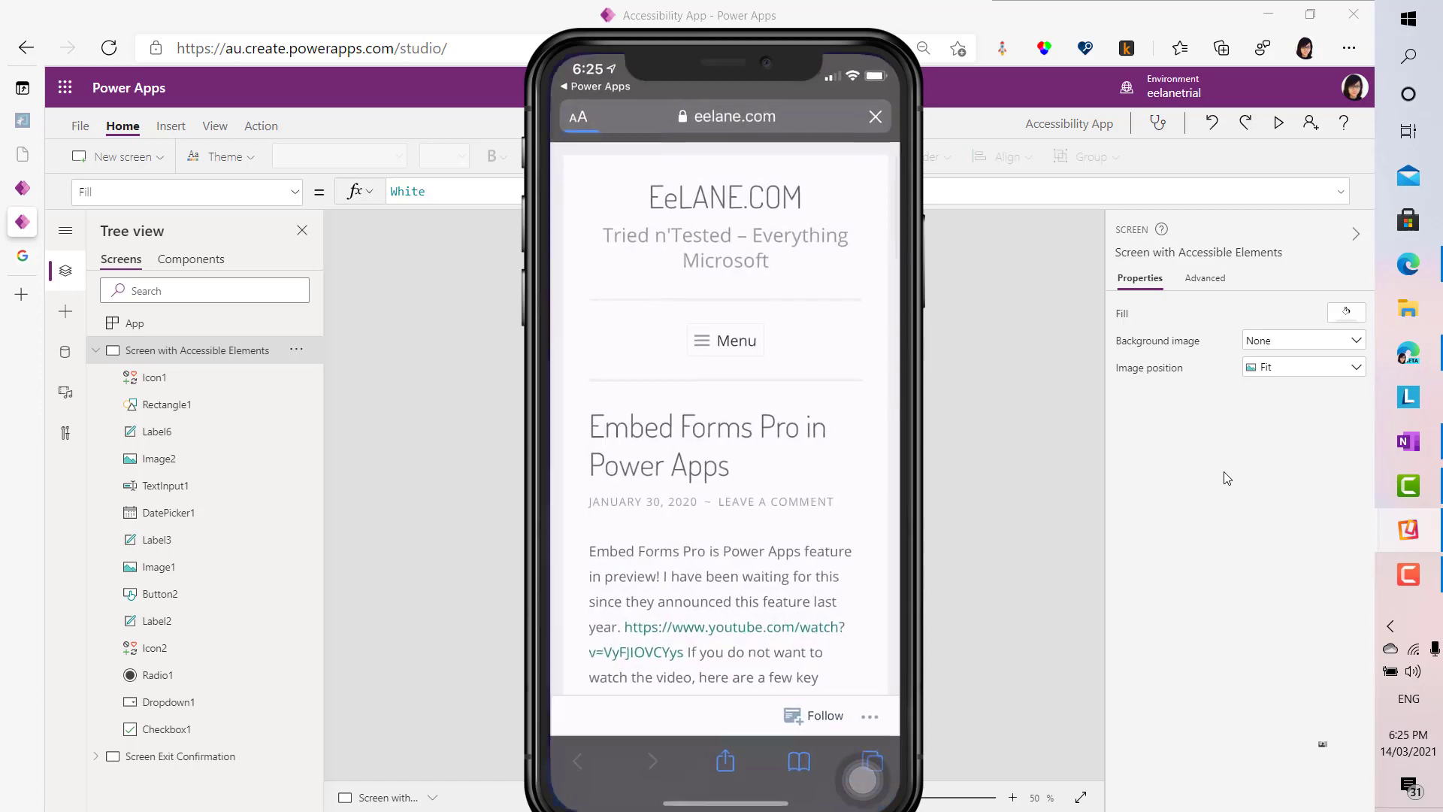